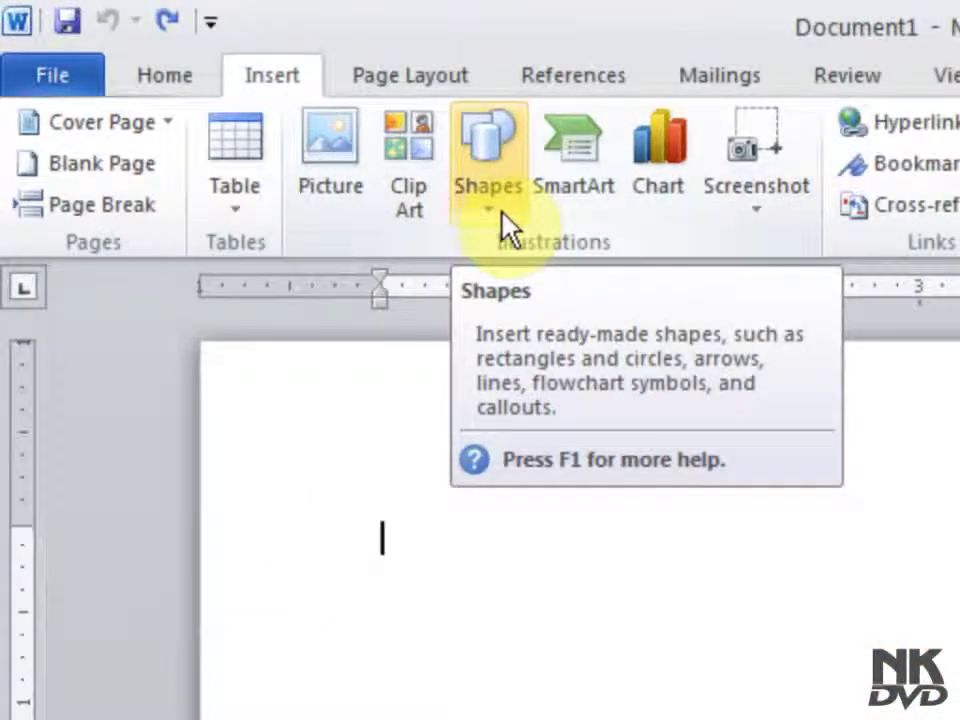
Choose the Smiley Face from Recently Used Shapes in the Shapes gallery
left_click(505, 211)
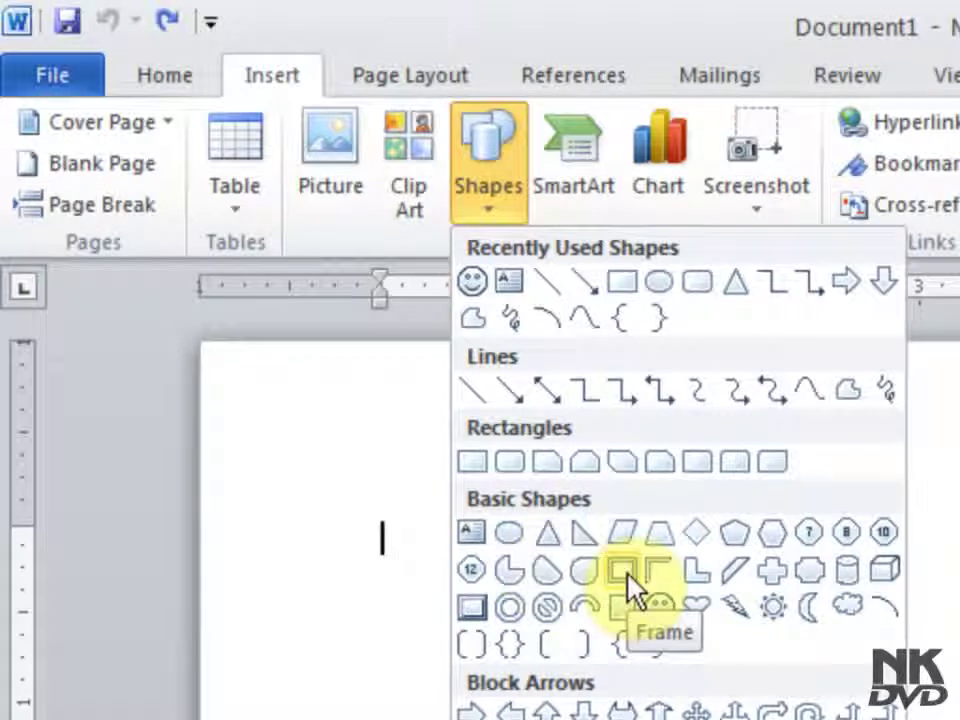
left_click(477, 290)
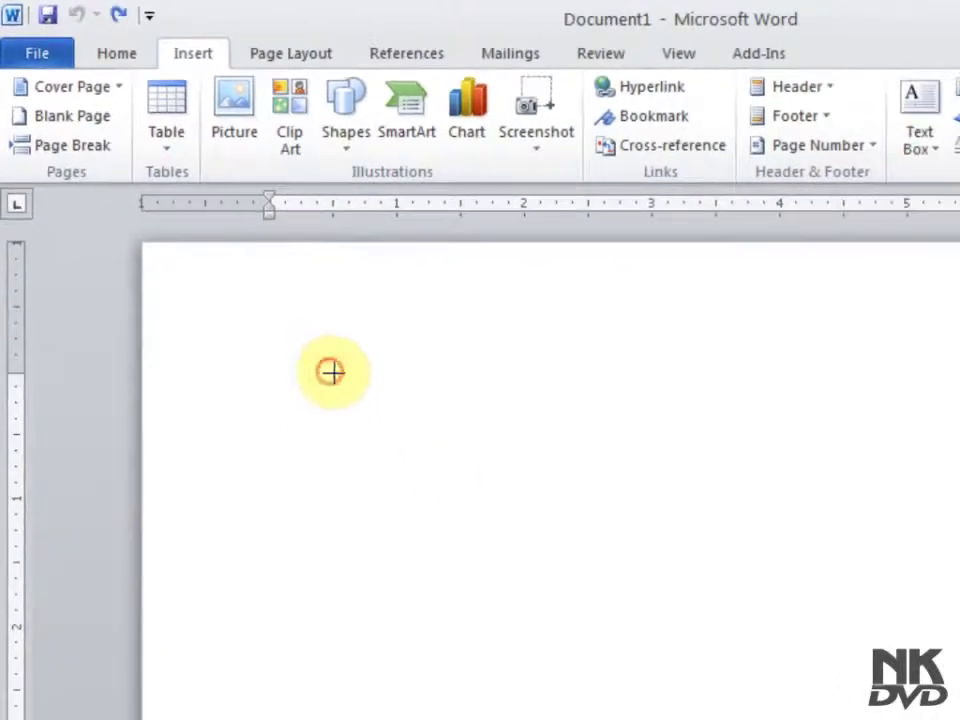
Draw a smiley face on the page and rotate it through several angles to a slight tilt
left_click_drag(328, 369, 598, 583)
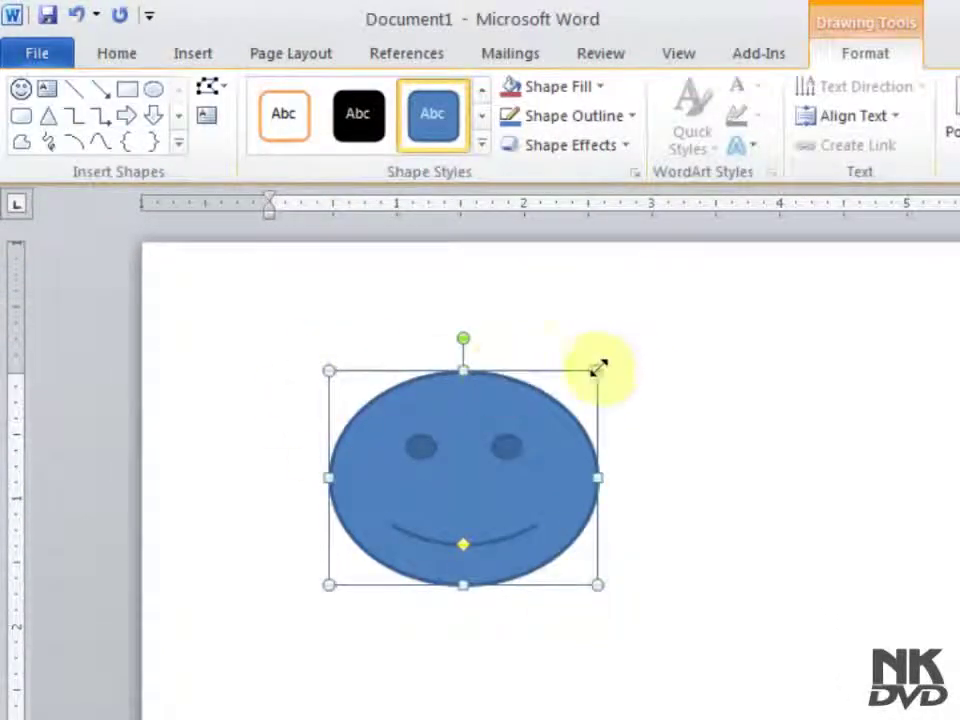
left_click(457, 426)
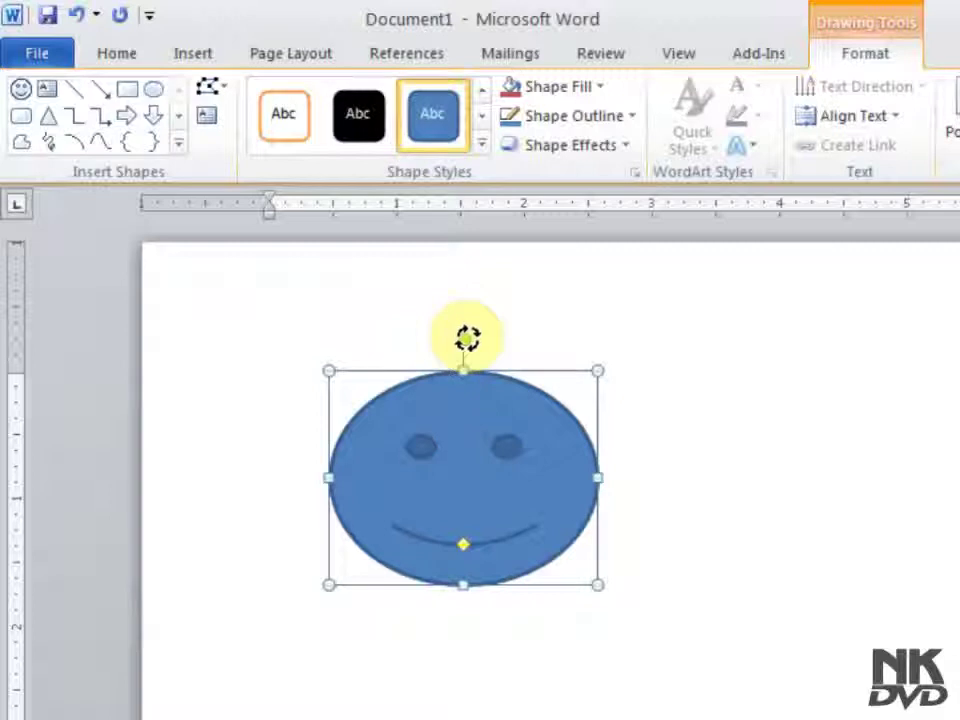
left_click_drag(467, 338, 538, 400)
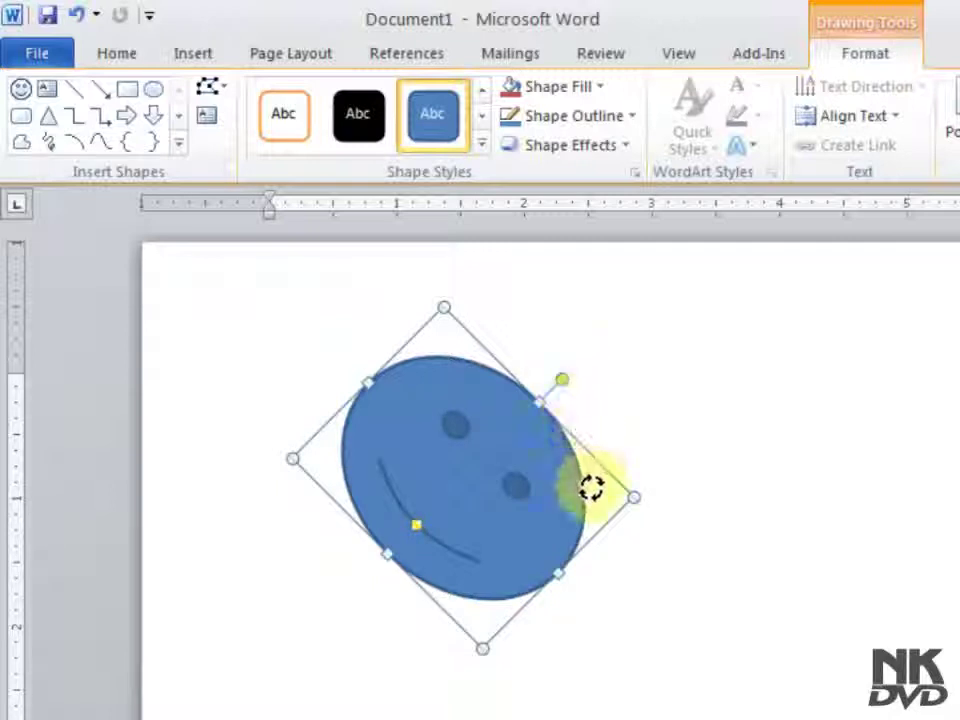
left_click(518, 549)
left_click_drag(518, 549, 470, 622)
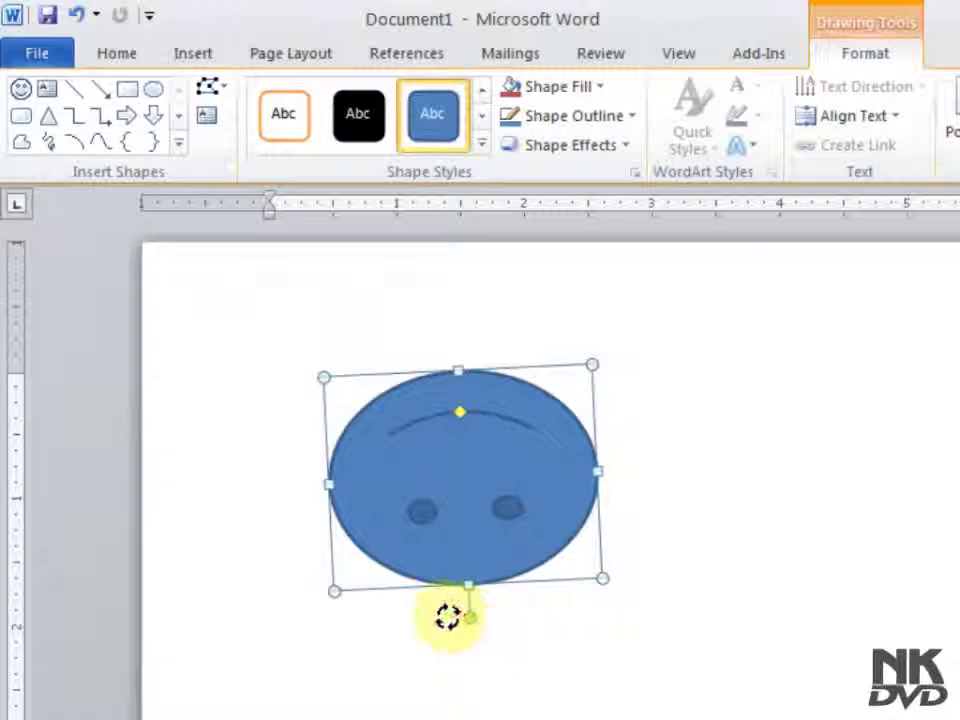
left_click_drag(447, 617, 299, 494)
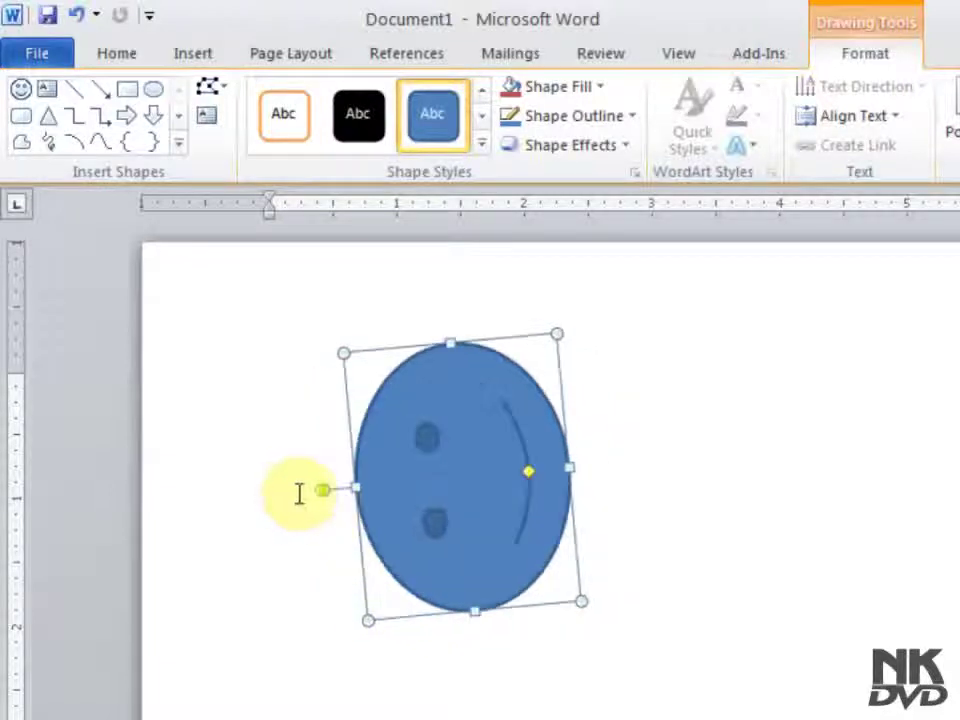
left_click_drag(325, 490, 450, 384)
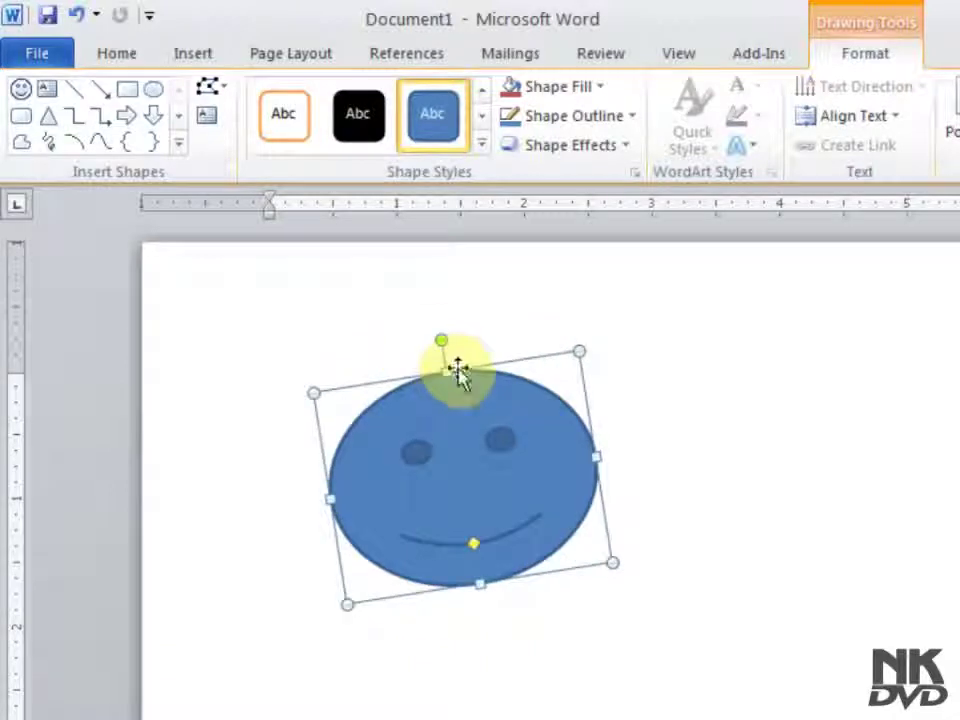
mouse_move(468, 338)
left_mouse_down()
mouse_move(486, 338)
mouse_move(463, 336)
left_mouse_up()
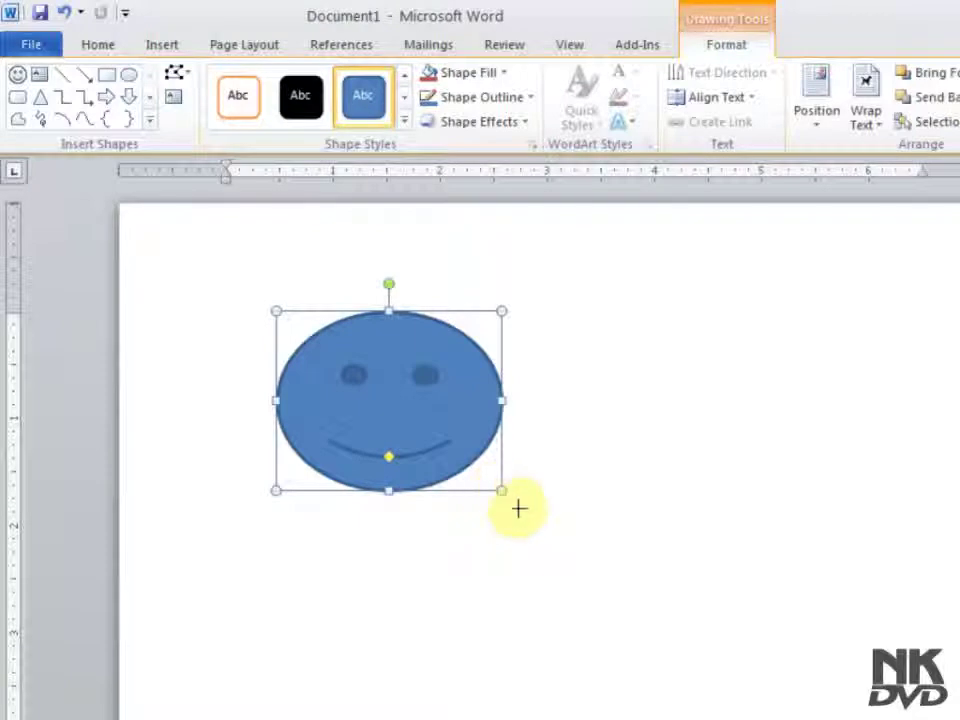
Enlarge the smiley from its corner, then try and undo taller and wider stretches
left_click_drag(501, 490, 580, 568)
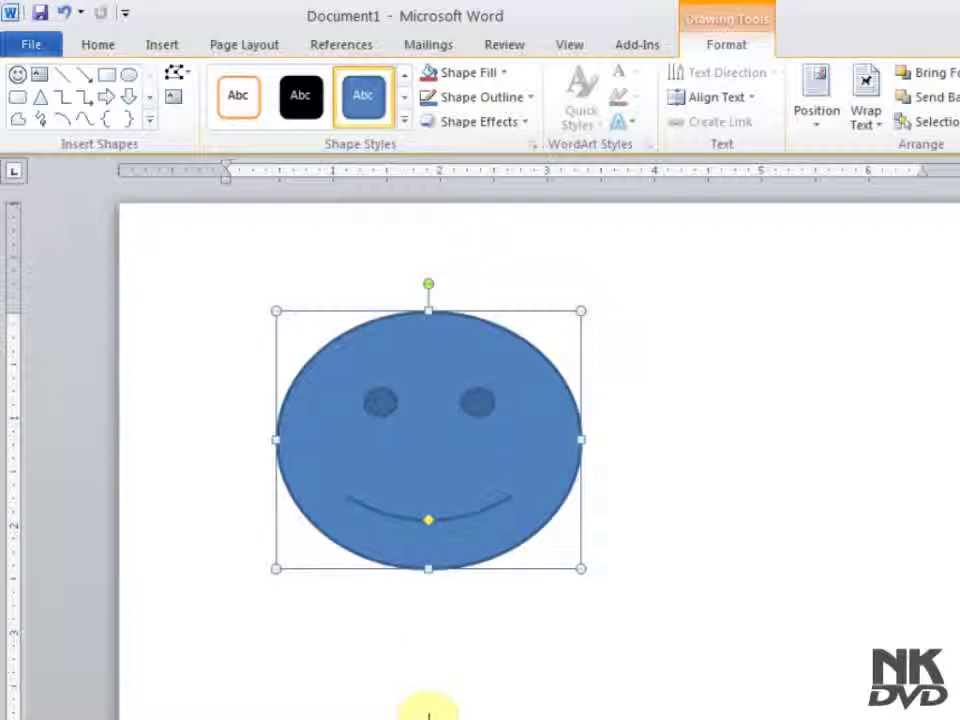
left_click_drag(428, 712, 428, 707)
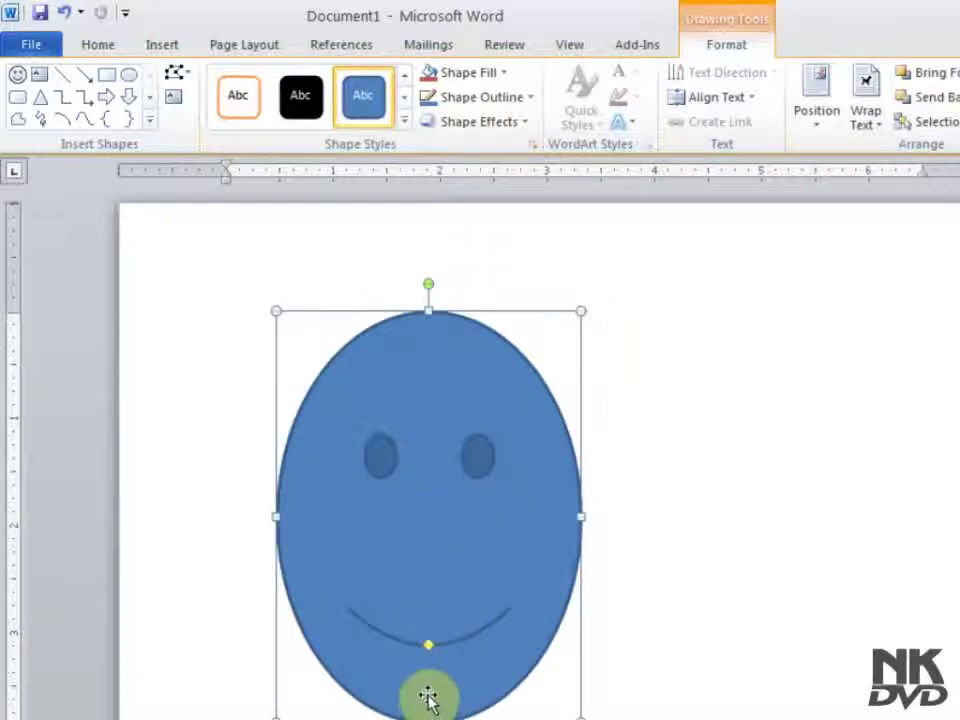
left_click(68, 14)
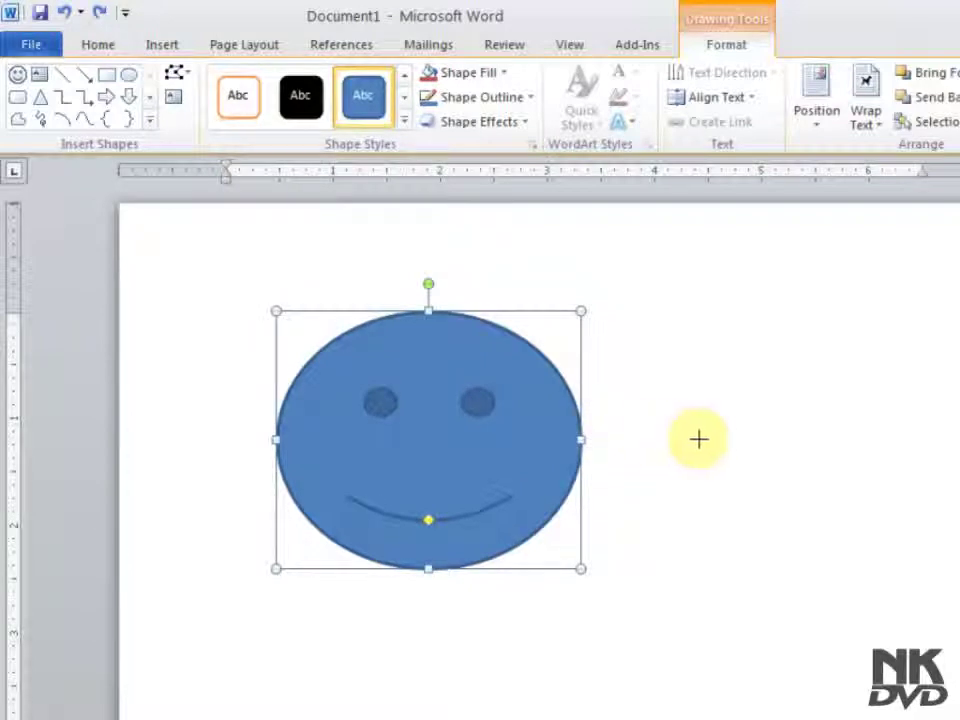
key("ctrl+y")
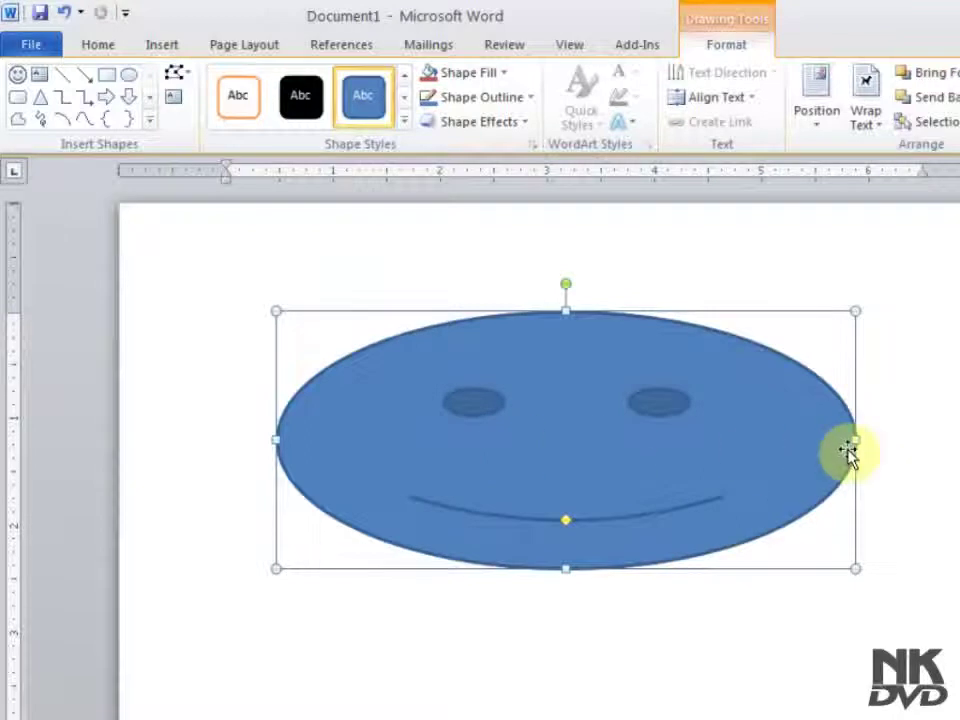
left_click(65, 20)
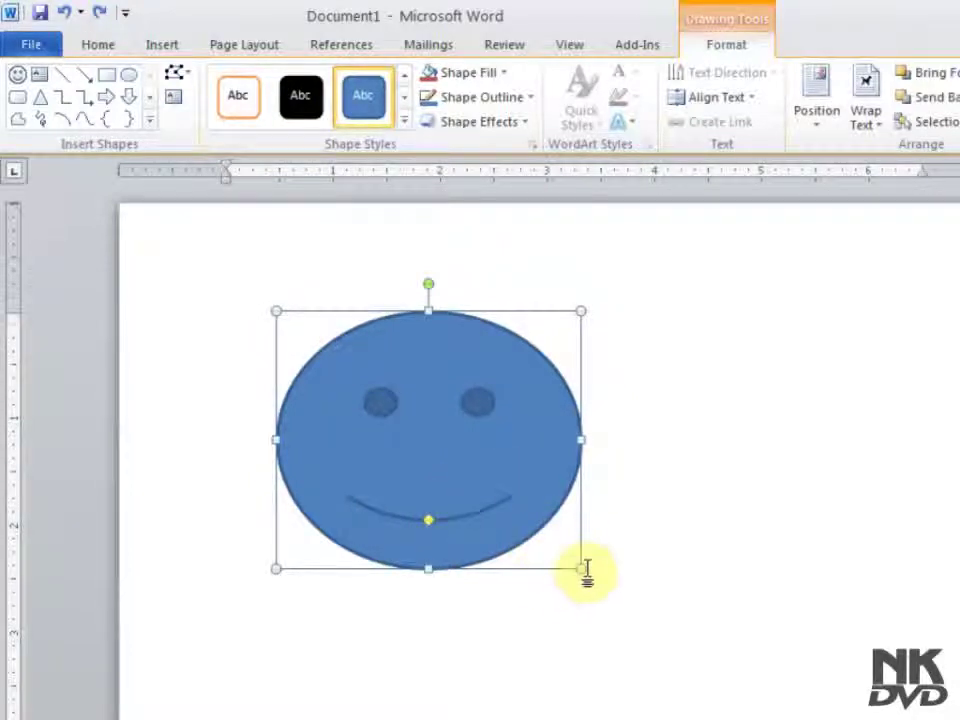
Reselect the small smiley and drag it out into a large face
left_click_drag(581, 568, 771, 696)
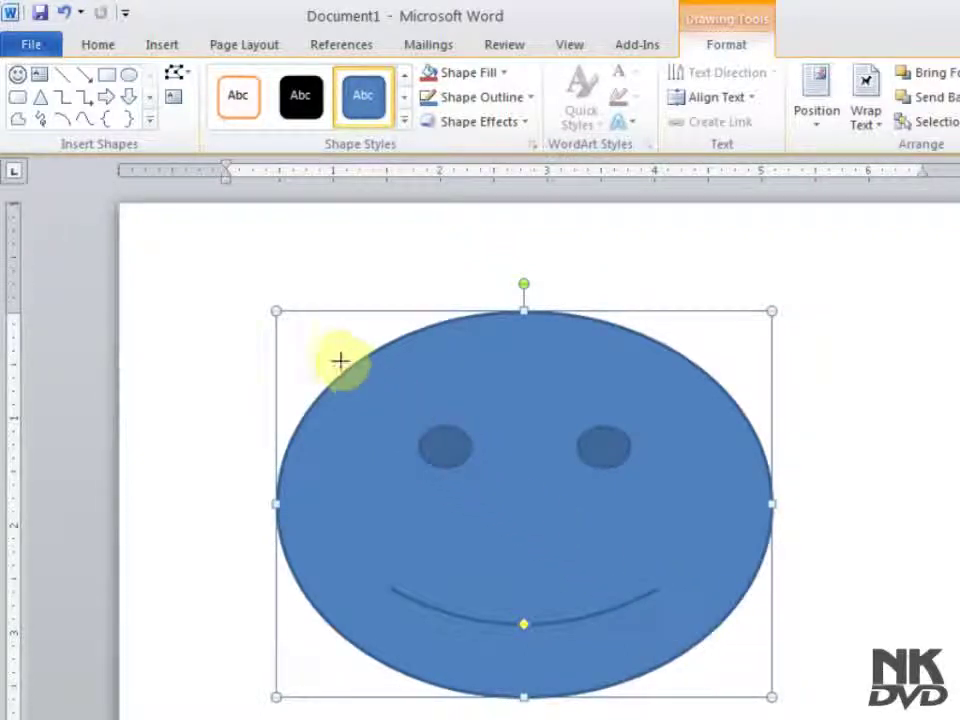
key("ctrl+z")
left_click(358, 412)
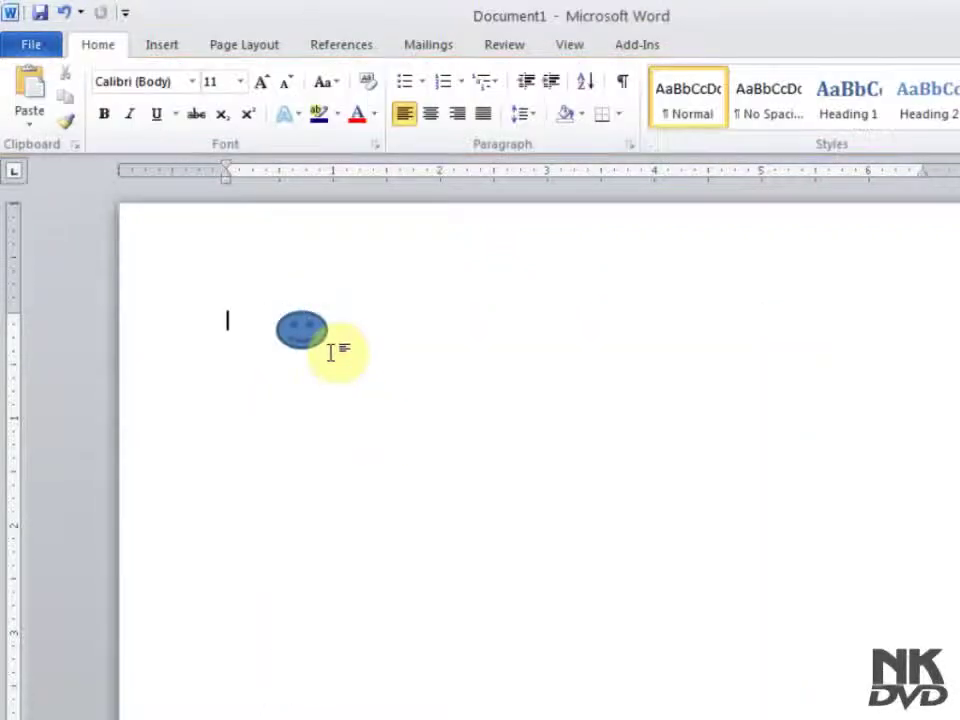
left_click(315, 336)
left_click_drag(325, 347, 617, 552)
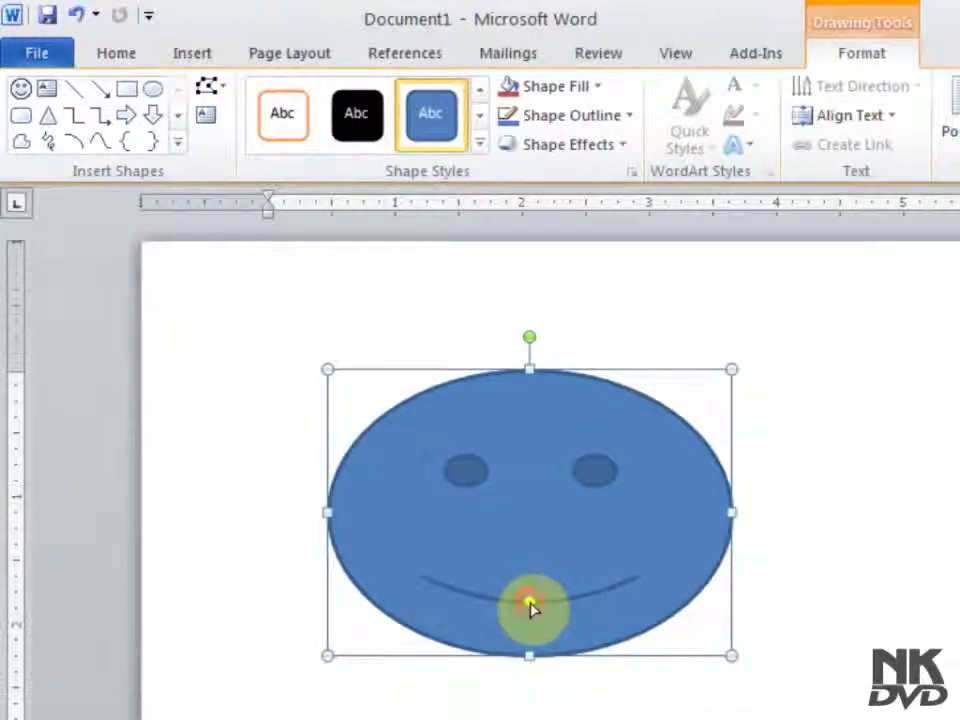
Move the mouth's adjustment handle through frown and smile until the mouth is a flat line
left_click_drag(530, 603, 529, 566)
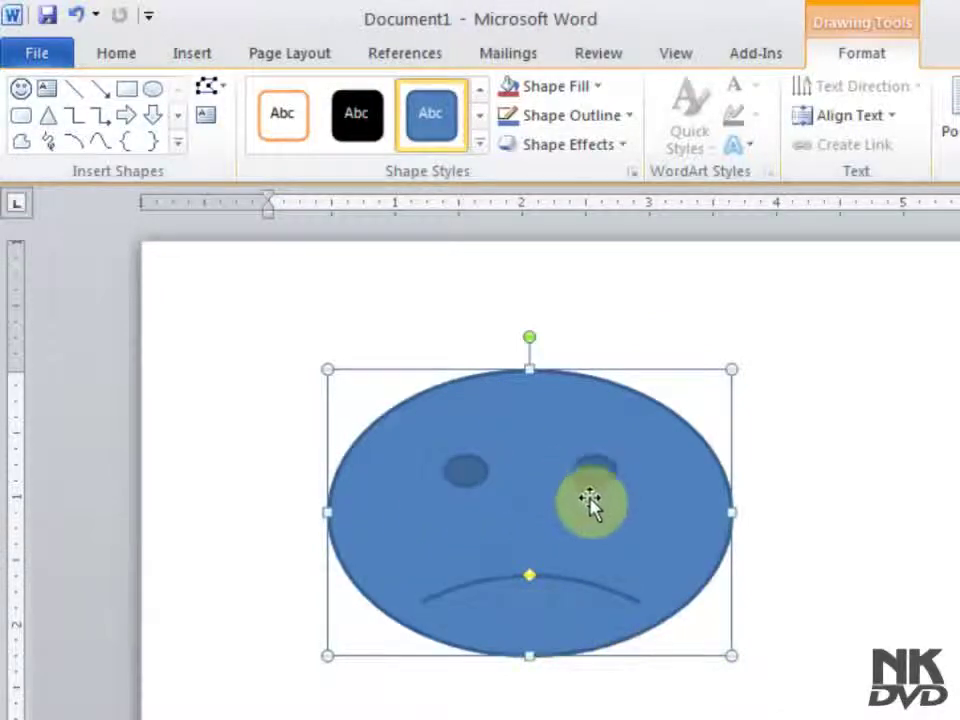
left_click(529, 582)
left_click_drag(536, 618, 538, 616)
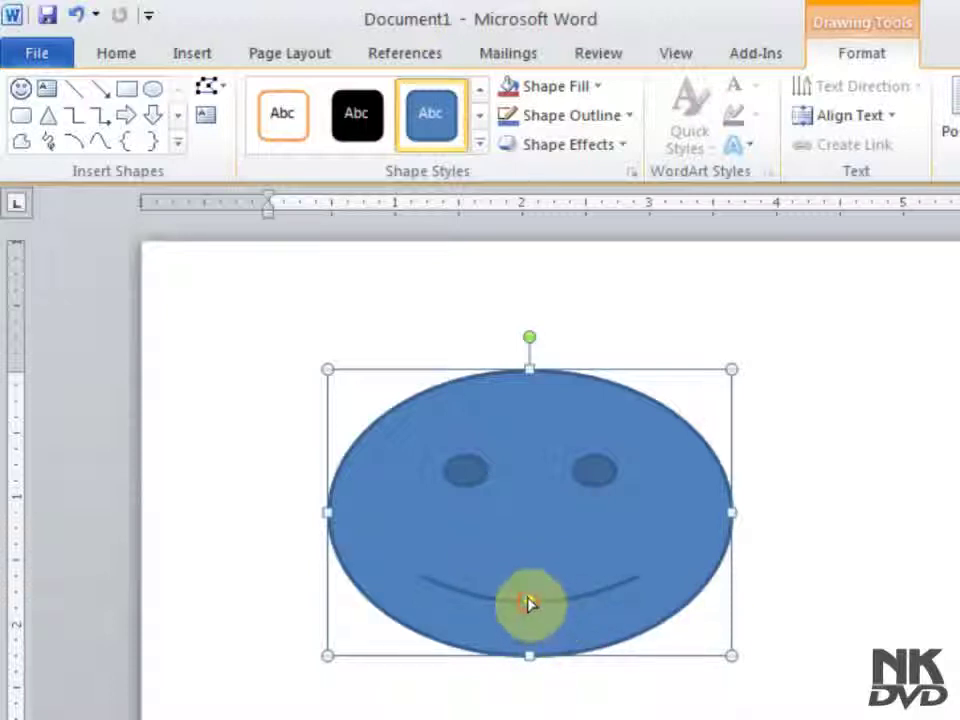
left_click_drag(529, 598, 529, 587)
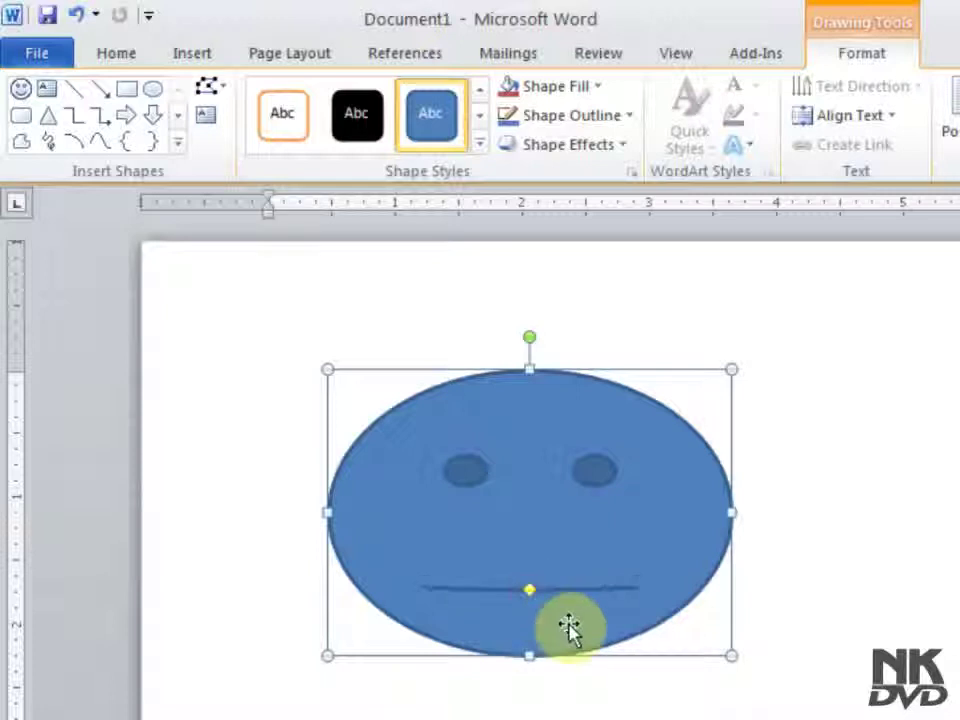
left_click(681, 622)
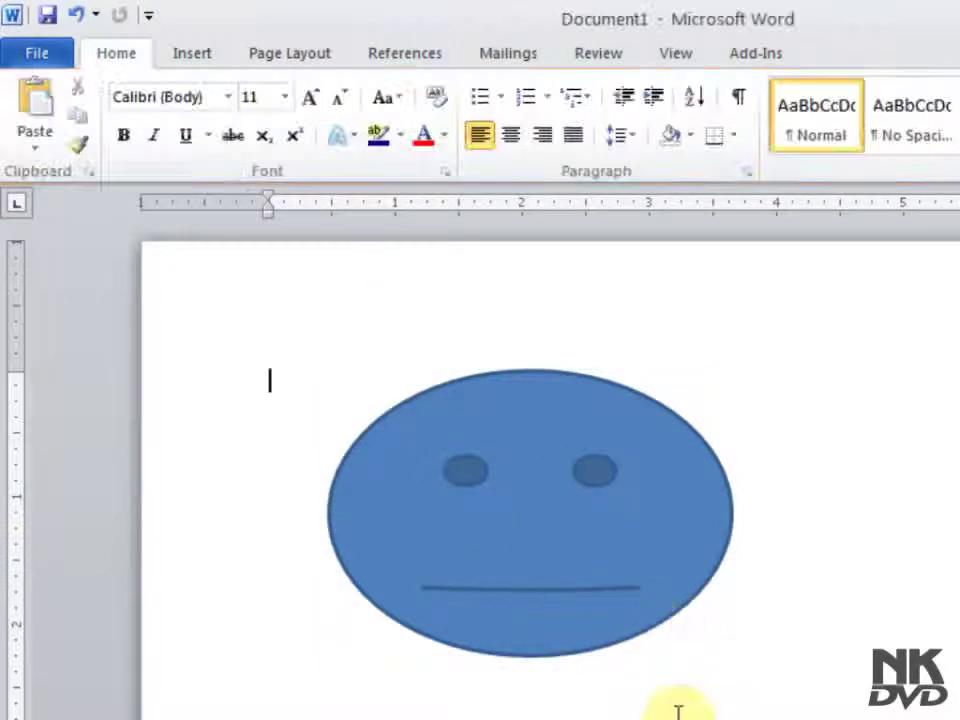
left_click(632, 634)
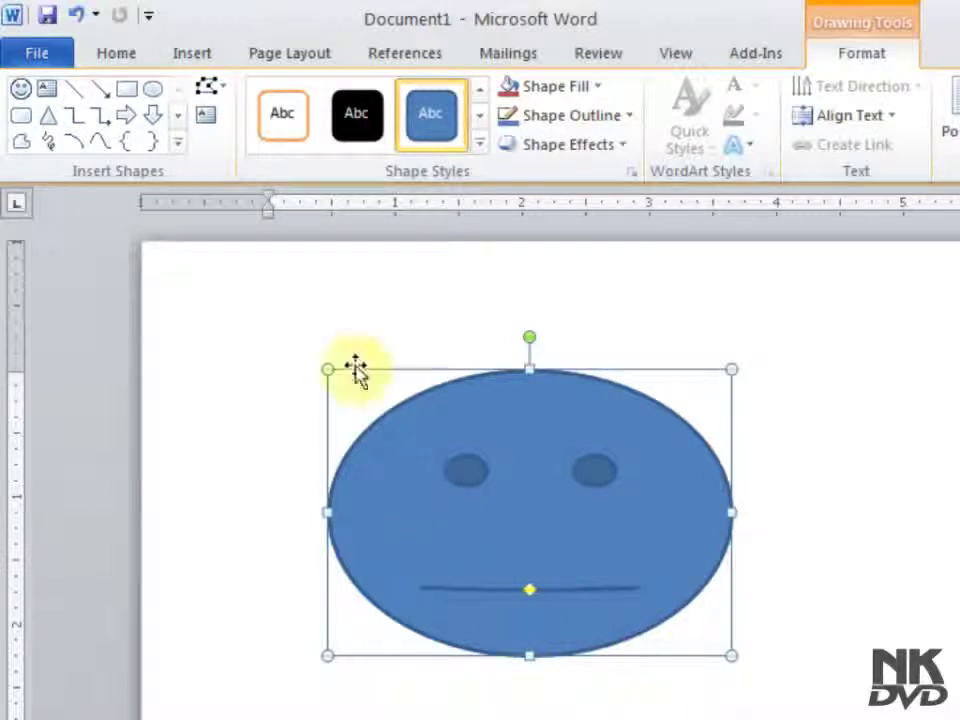
Using Edit Points, pull both eyes' bottom points downward into teardrop shapes
left_click(225, 97)
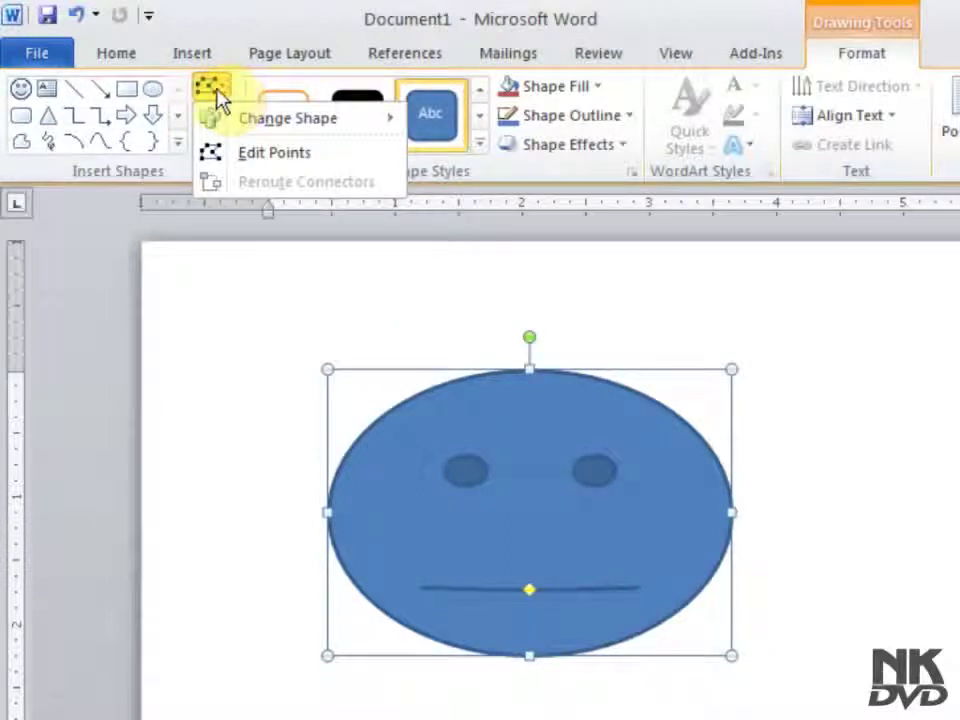
left_click(274, 158)
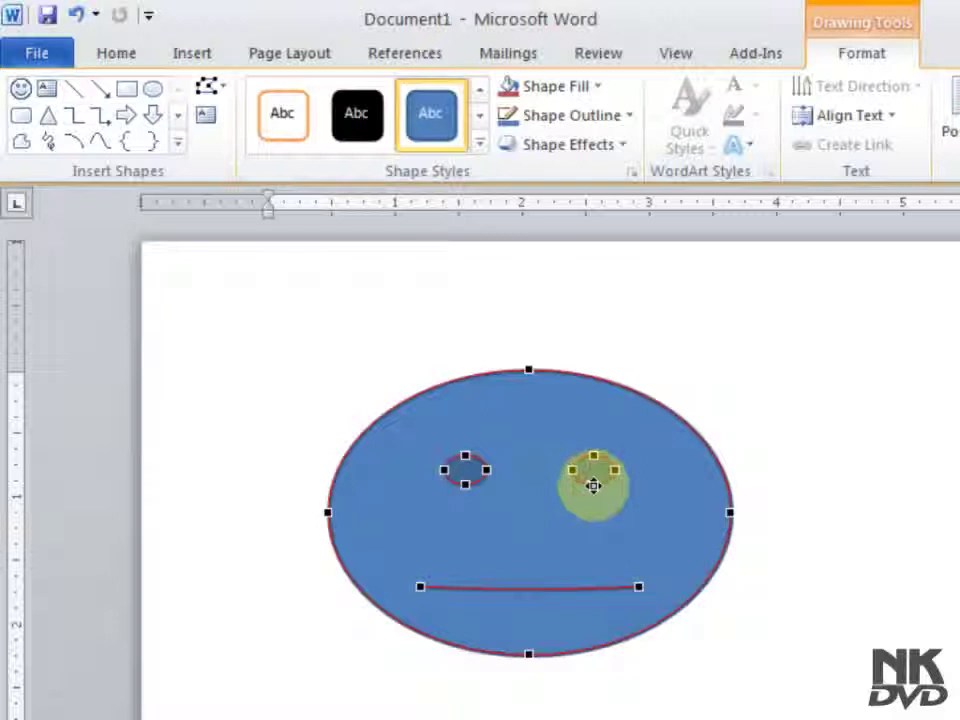
left_click_drag(594, 486, 591, 507)
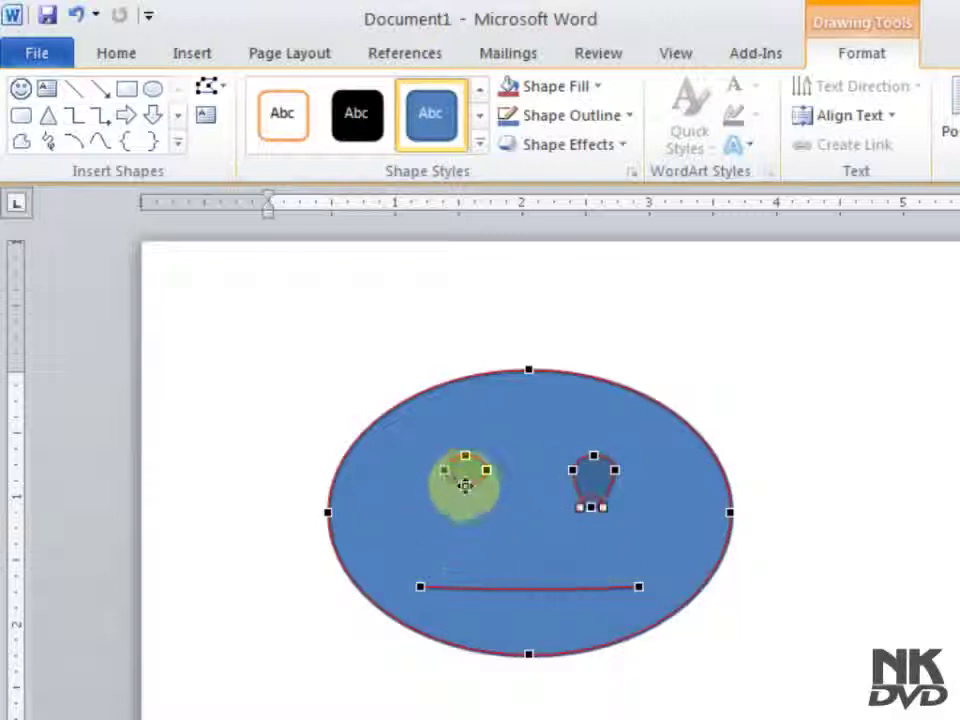
left_click_drag(465, 485, 463, 510)
left_click(744, 559)
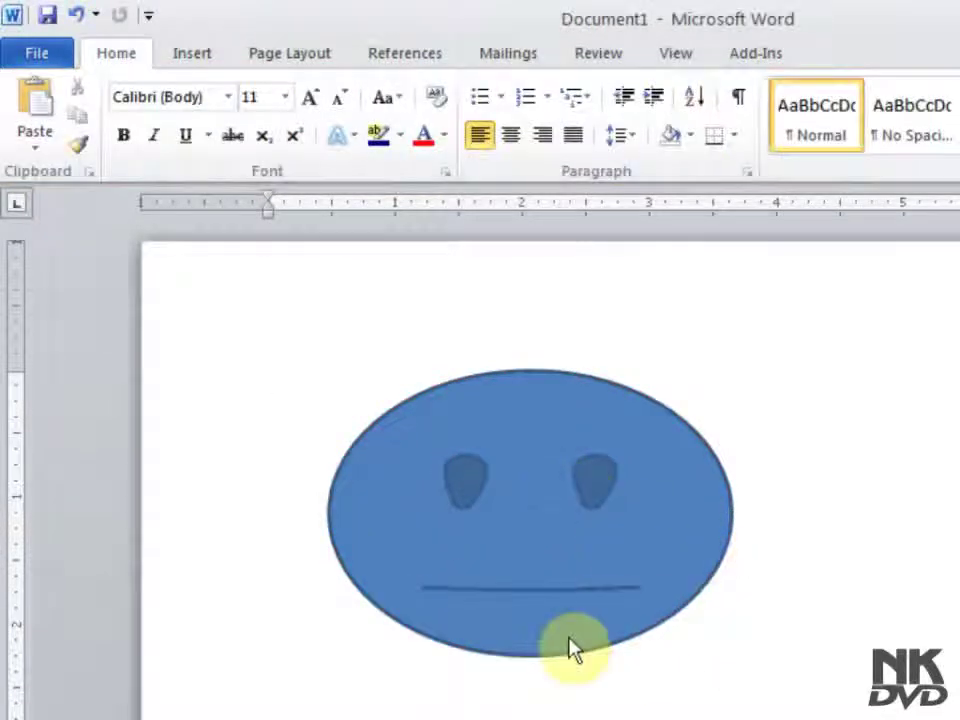
left_click(542, 594)
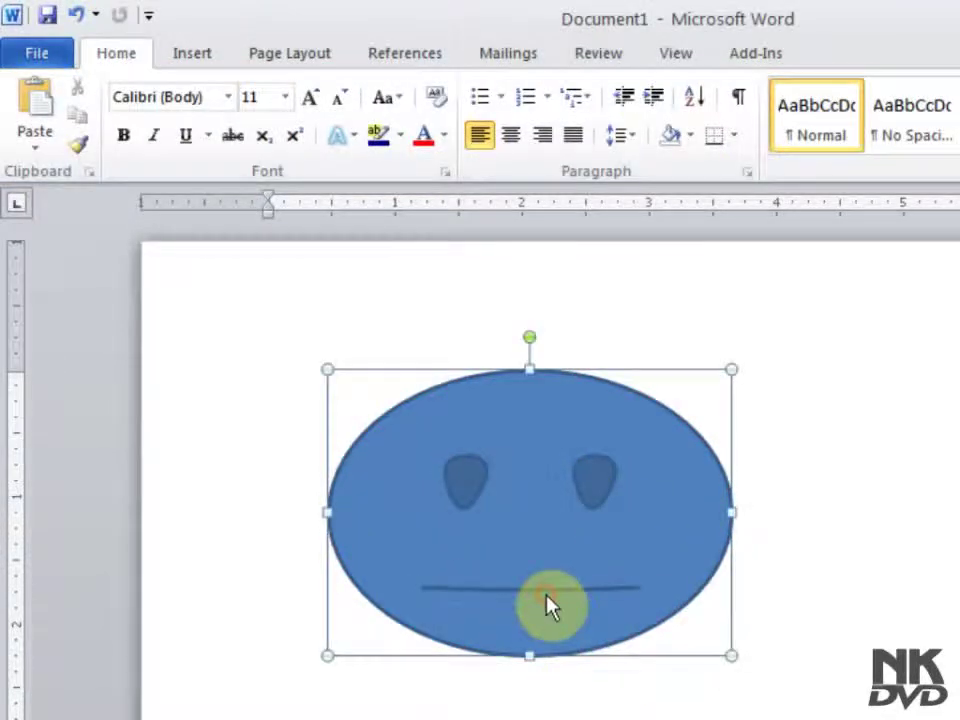
In Edit Points, pull the face outline's top upward and raise the blue oval's top point slightly
left_click(216, 92)
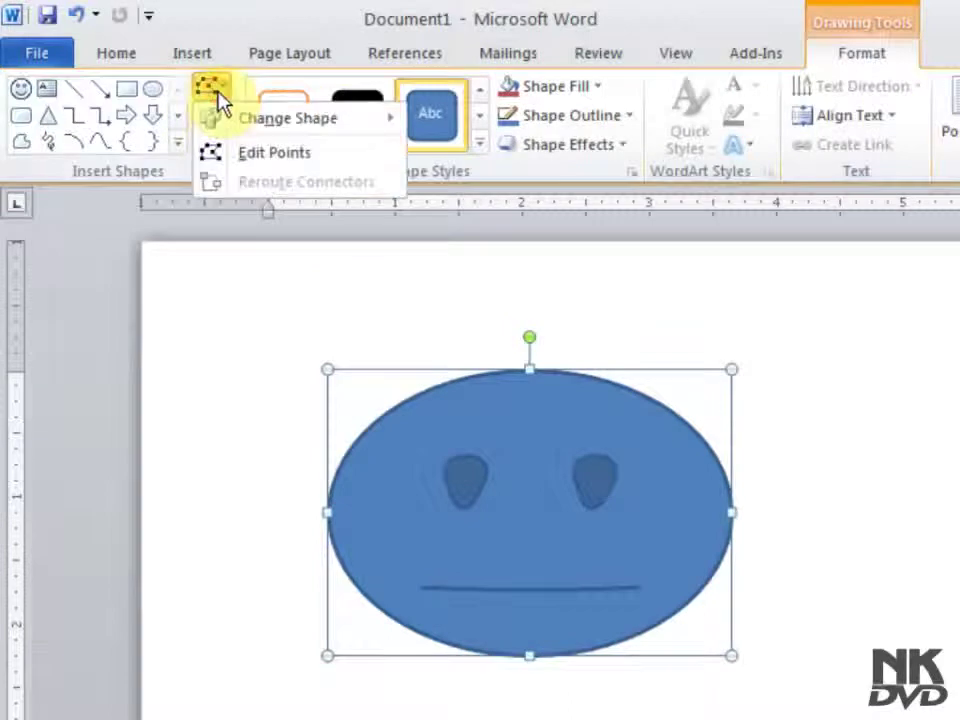
left_click(275, 153)
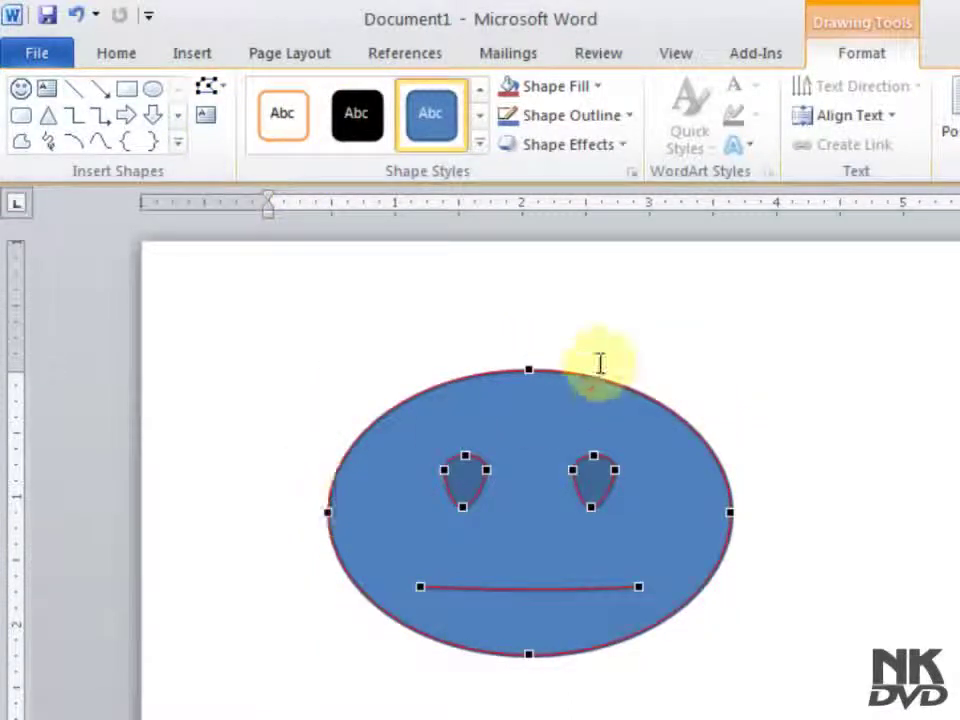
left_click(530, 369)
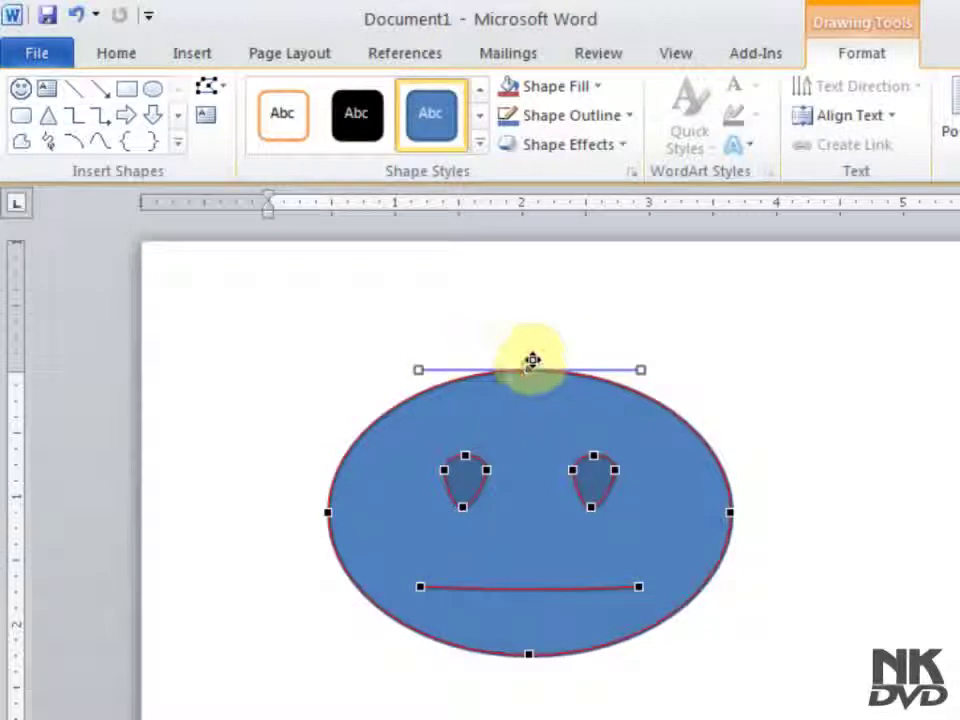
left_click_drag(530, 369, 520, 324)
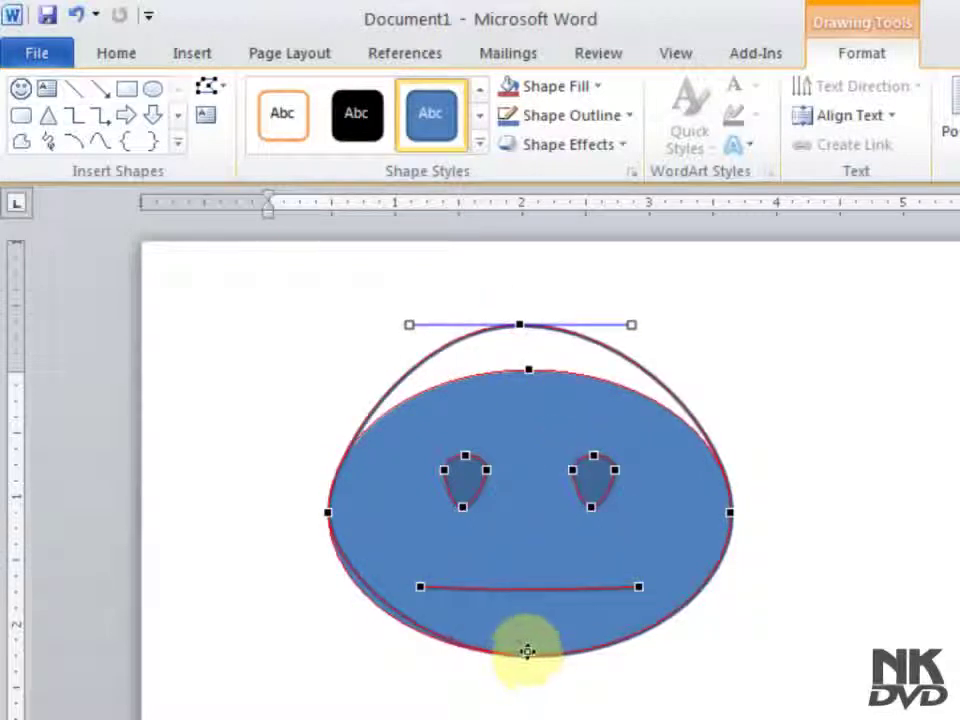
left_click(525, 369)
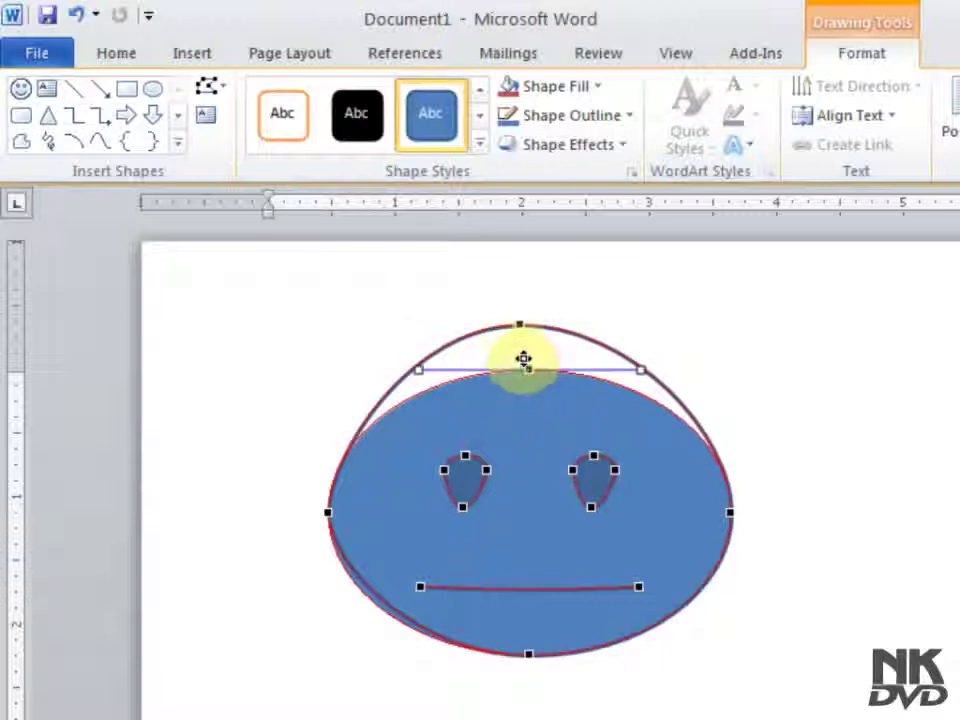
left_click_drag(523, 353, 524, 354)
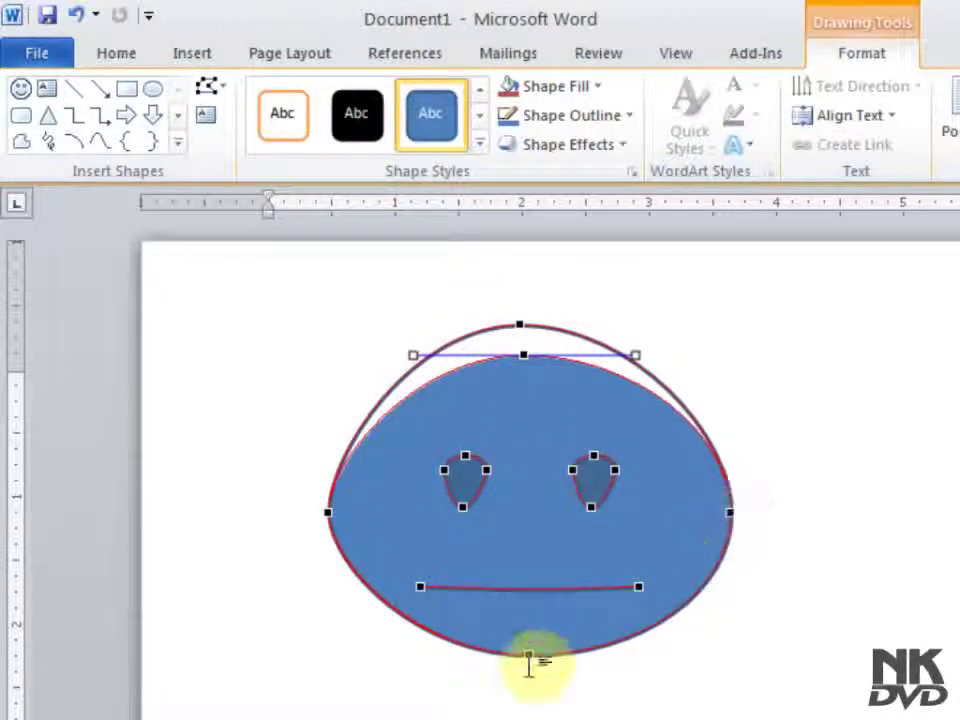
Stretch the outer outline's bottom point far downward into an egg shape
left_click(529, 658)
left_click_drag(529, 658, 526, 657)
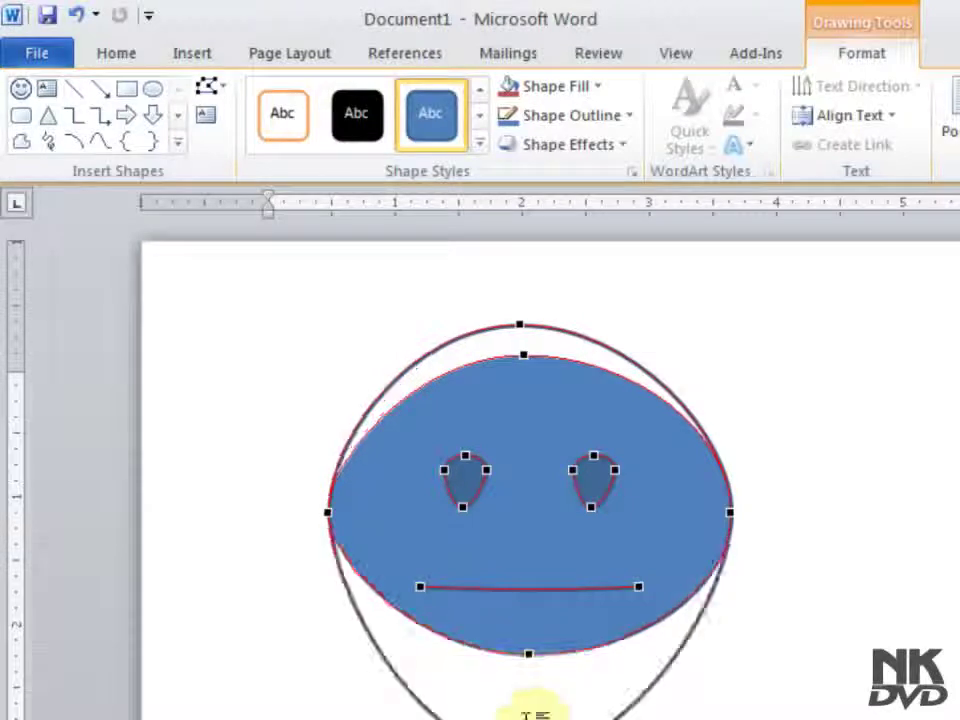
left_click(790, 703)
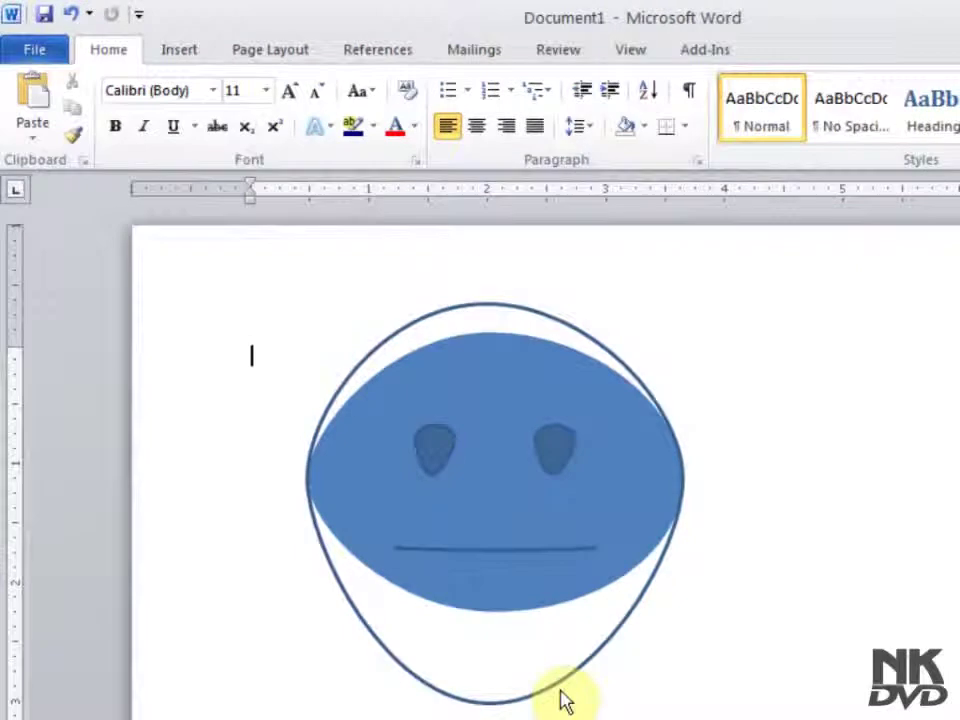
left_click(535, 642)
double_click(510, 610)
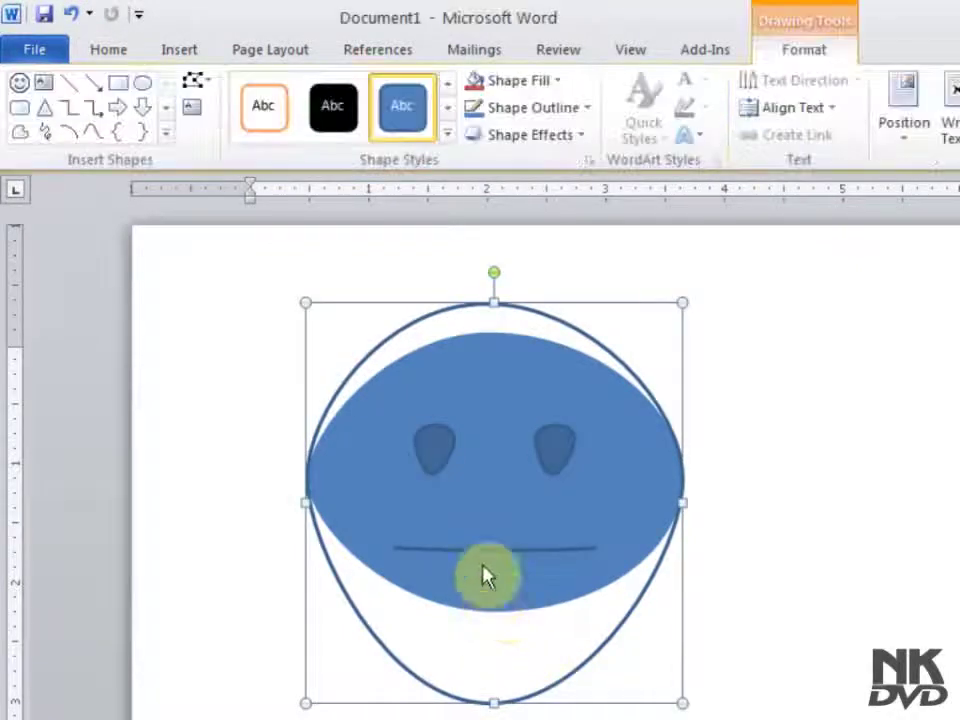
With Edit Points, bend the mouth line's middle point upward into a frown
left_click(200, 92)
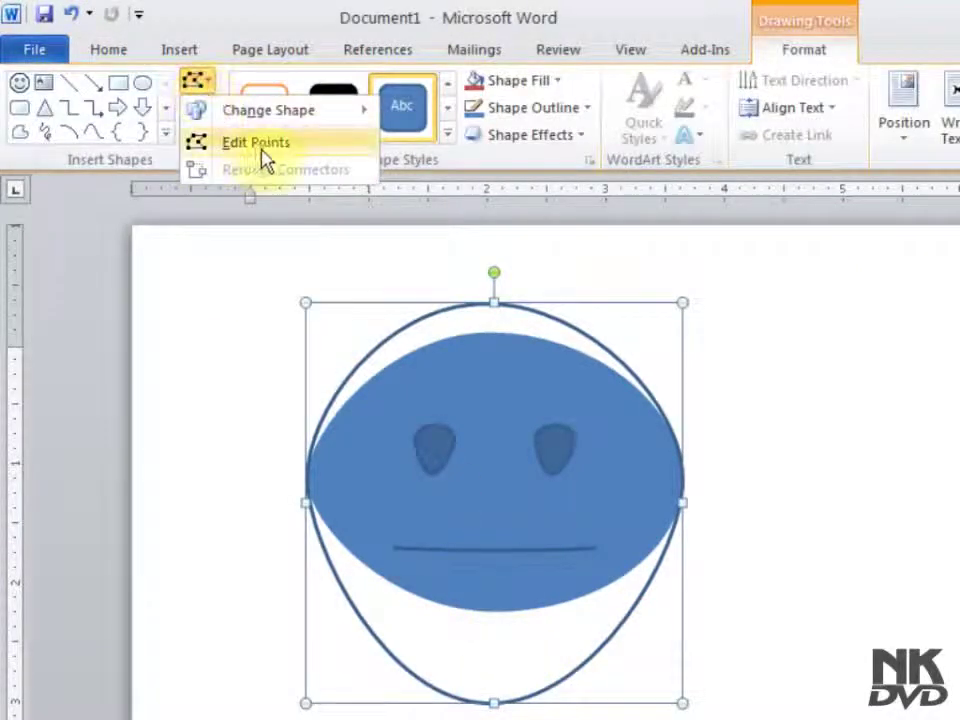
left_click(262, 145)
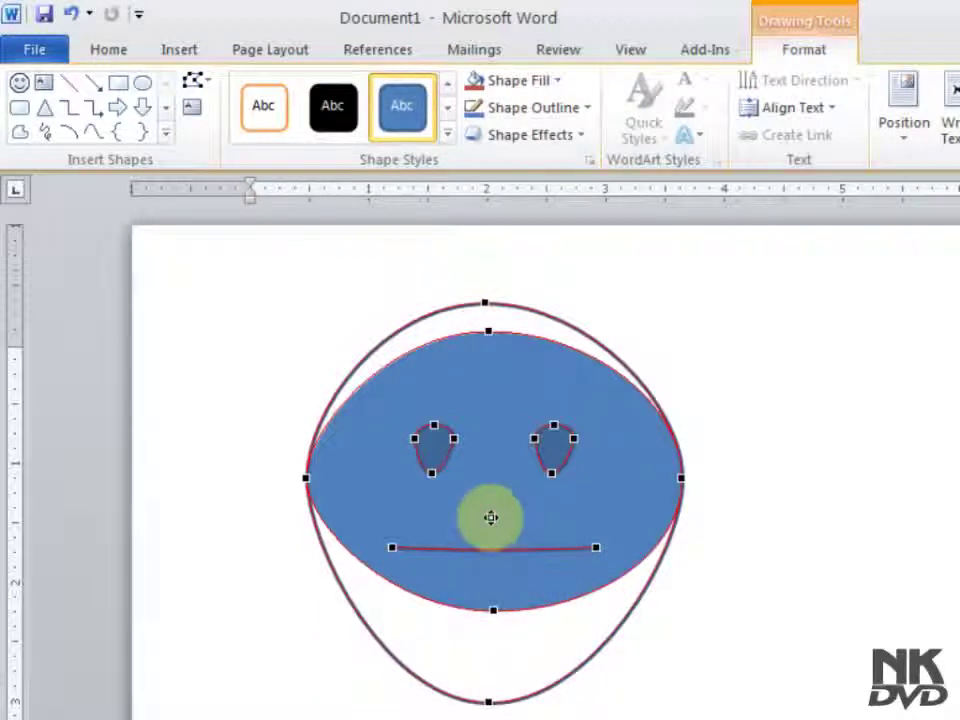
left_click_drag(500, 547, 505, 510)
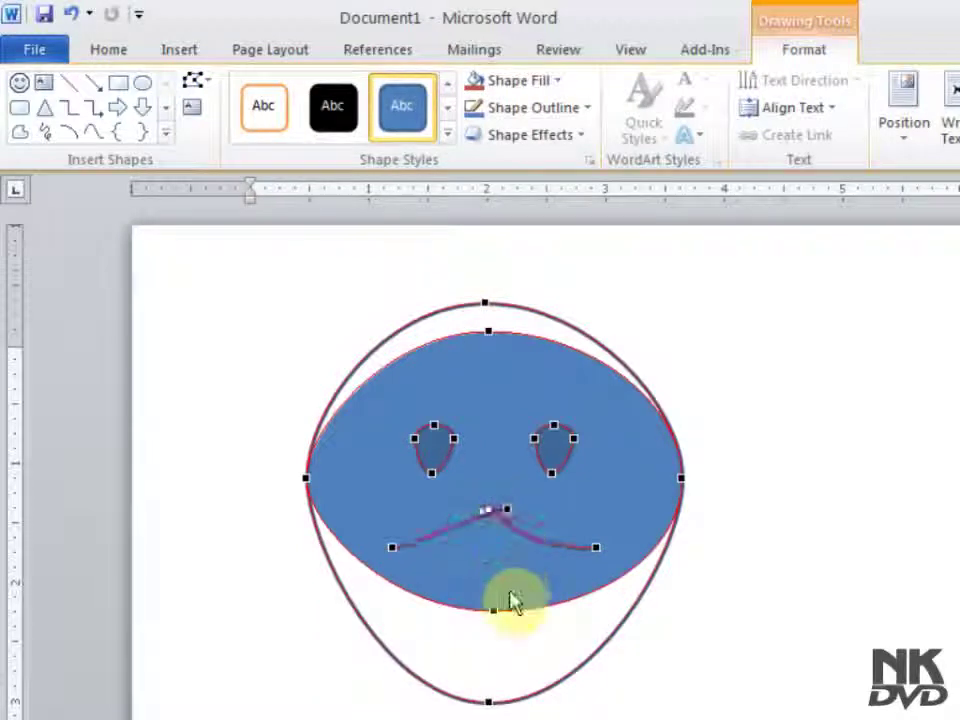
left_click(655, 655)
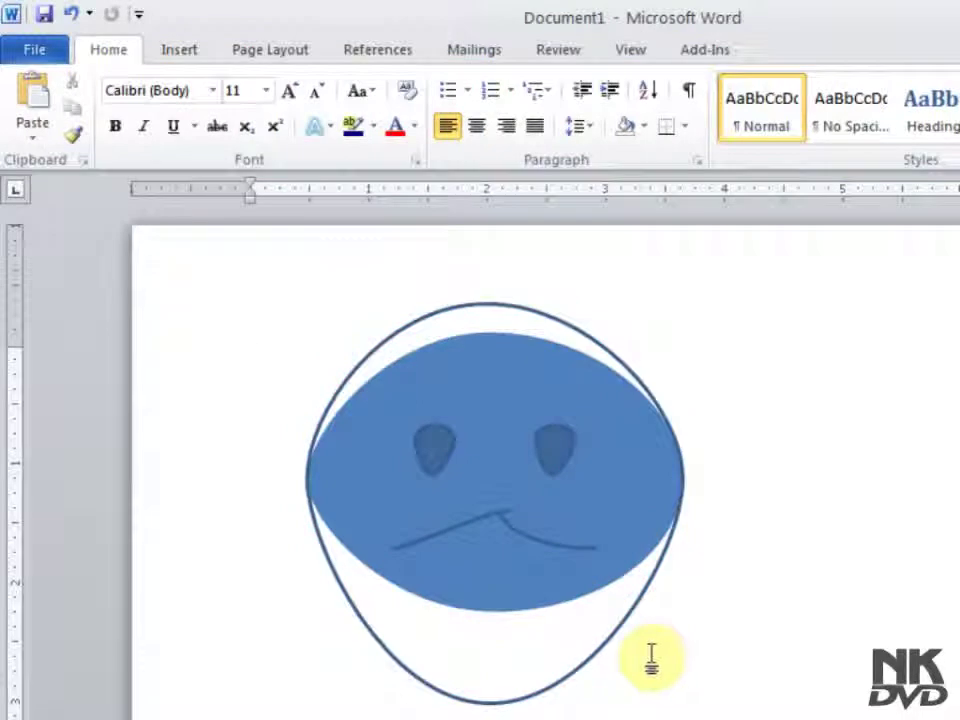
left_click(506, 581)
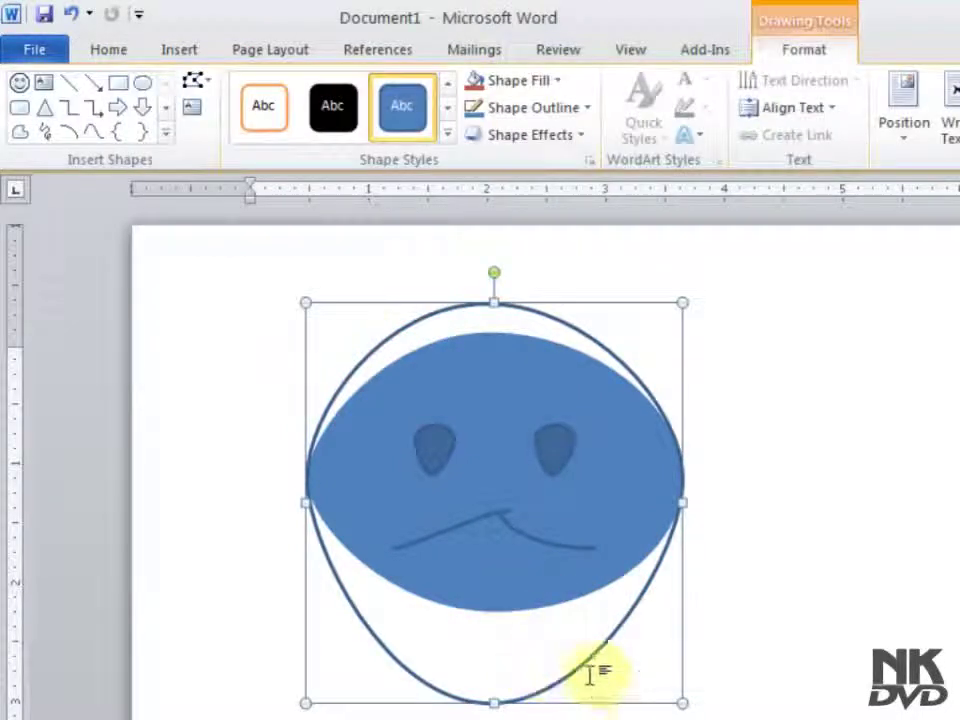
left_click(195, 84)
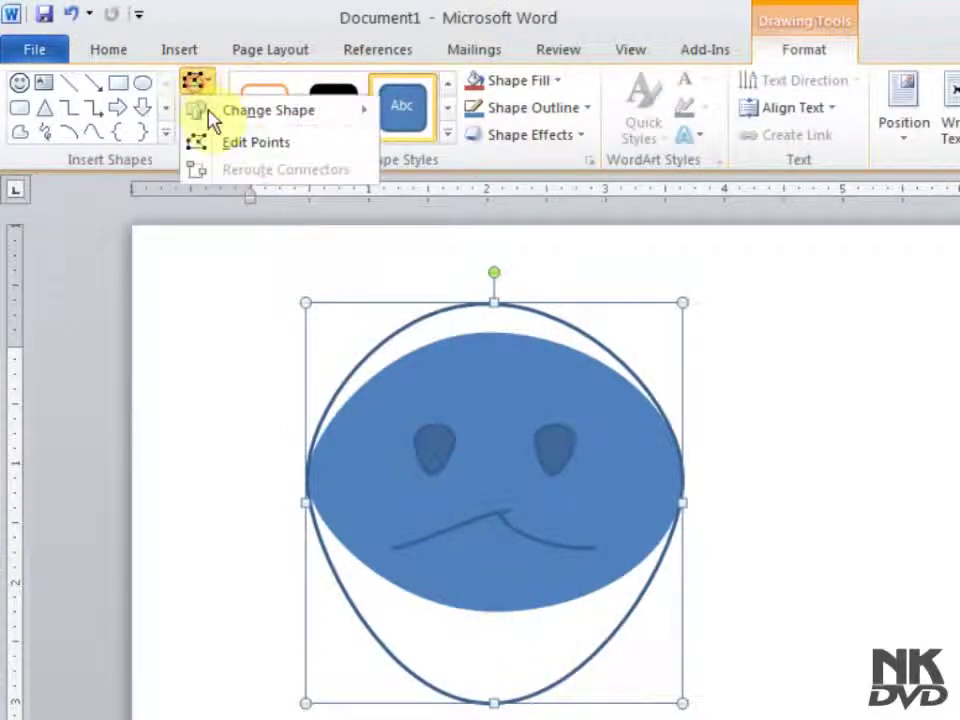
Pull out the blue oval's lower-right and lower-left edges to make its bottom wavy
left_click(238, 151)
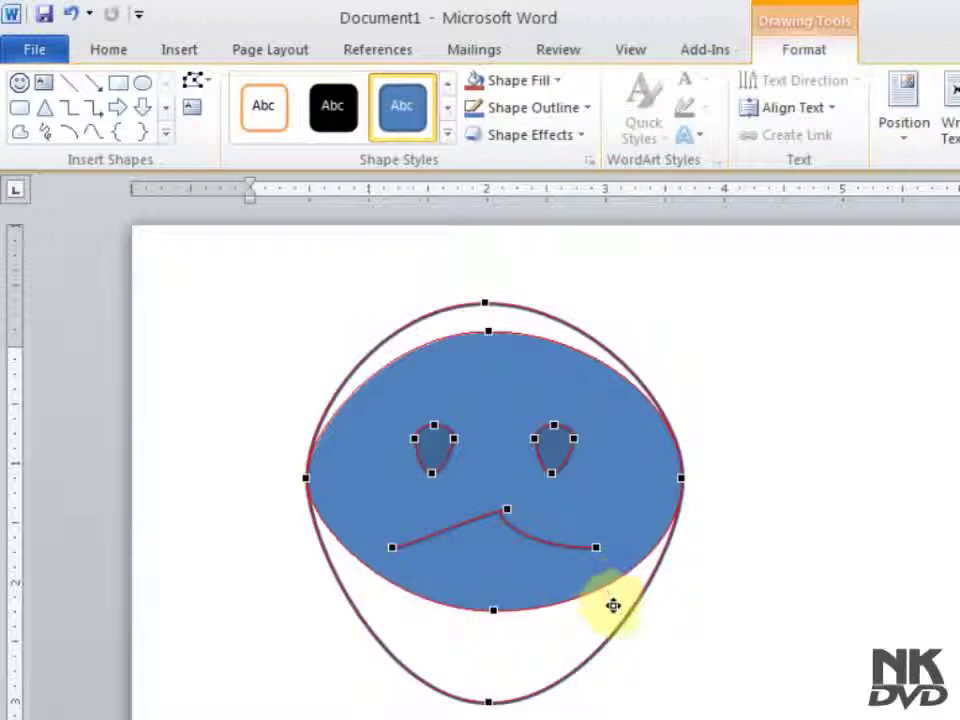
left_click_drag(613, 605, 615, 610)
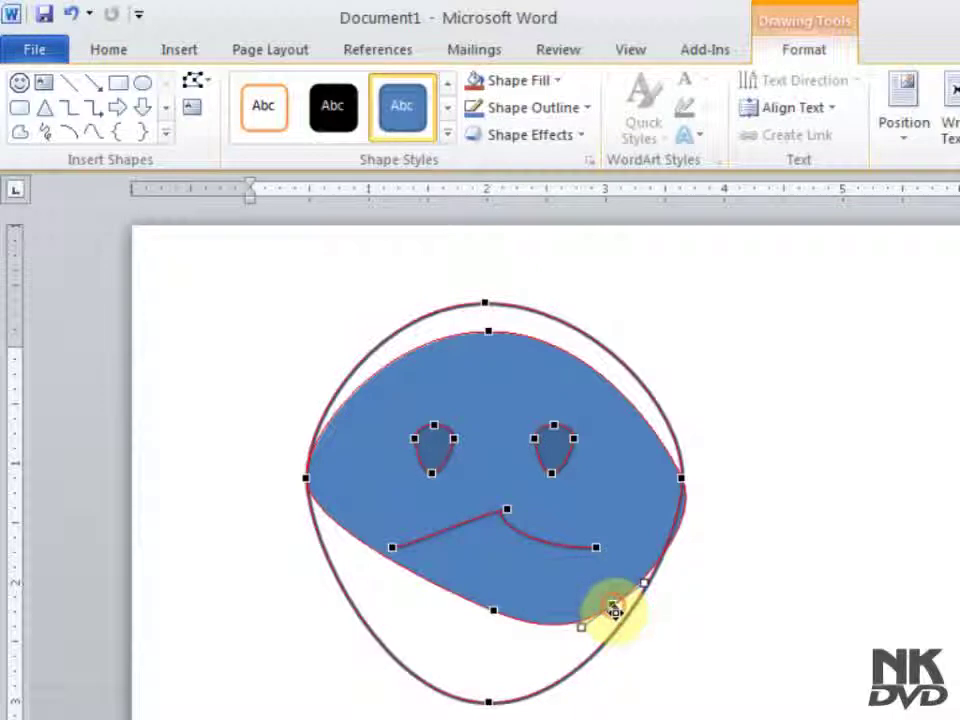
left_click(375, 551)
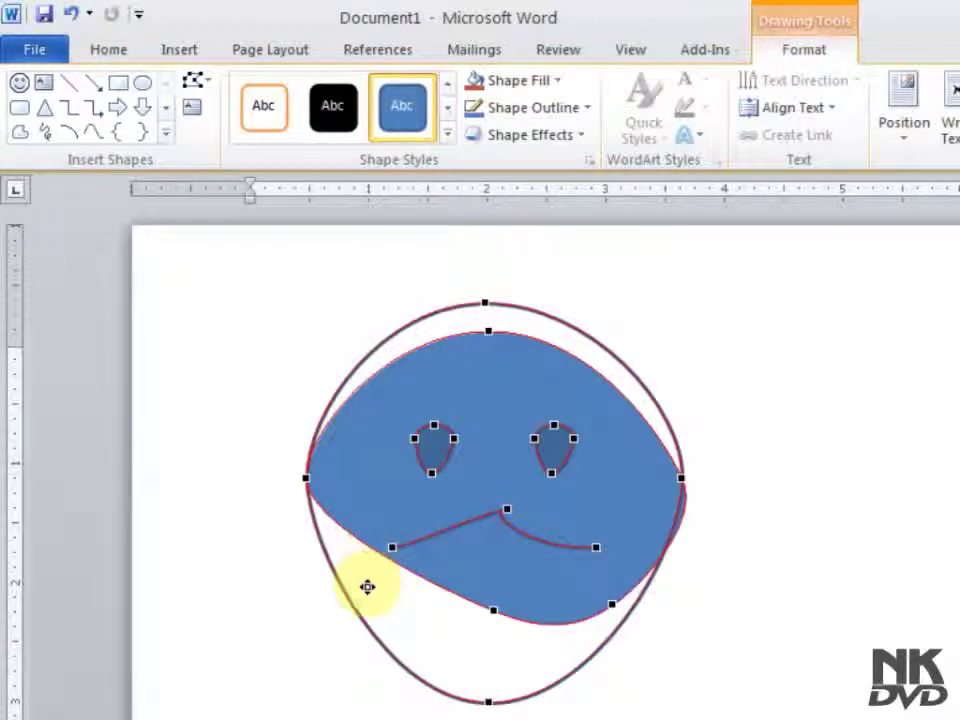
left_click_drag(368, 592, 368, 590)
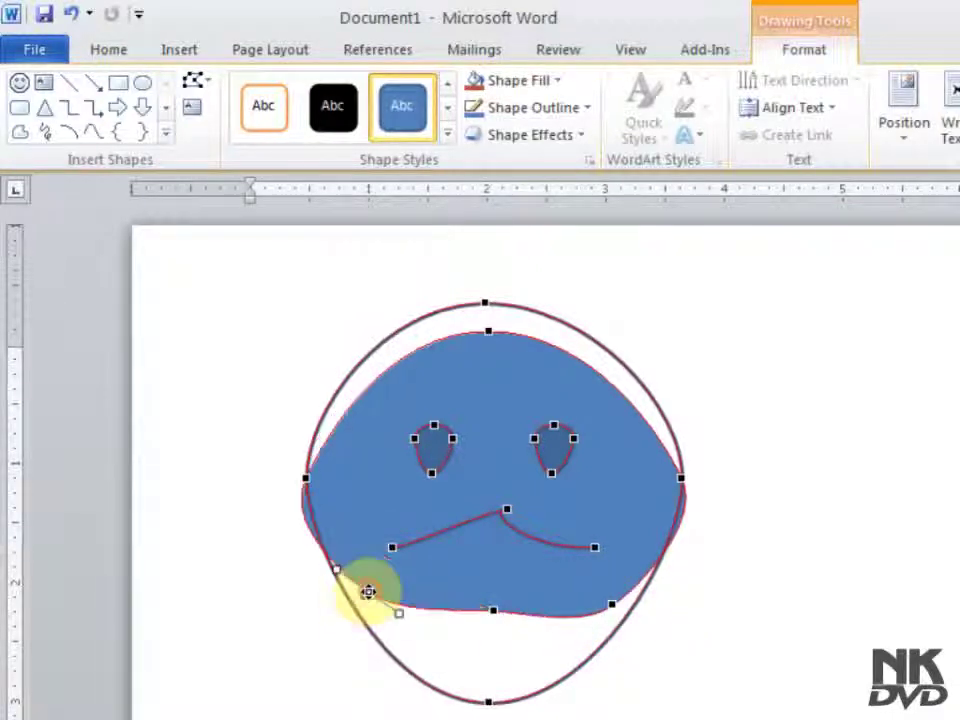
left_click(494, 609)
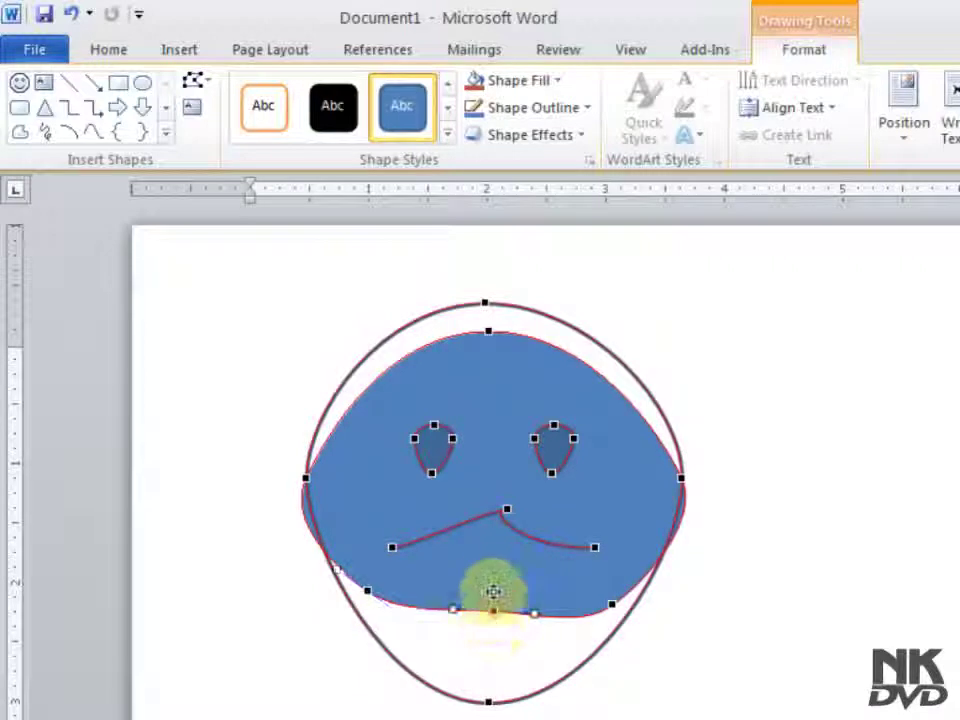
left_click(505, 657)
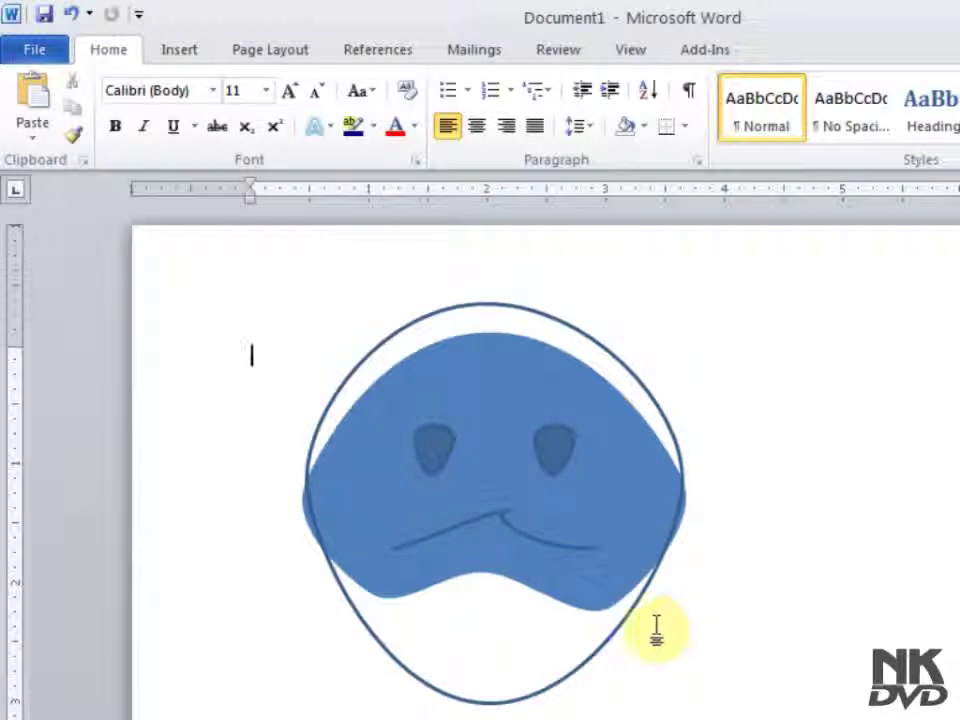
Delete the smiley and draw a Rectangle shape near the page centre
left_click(372, 445)
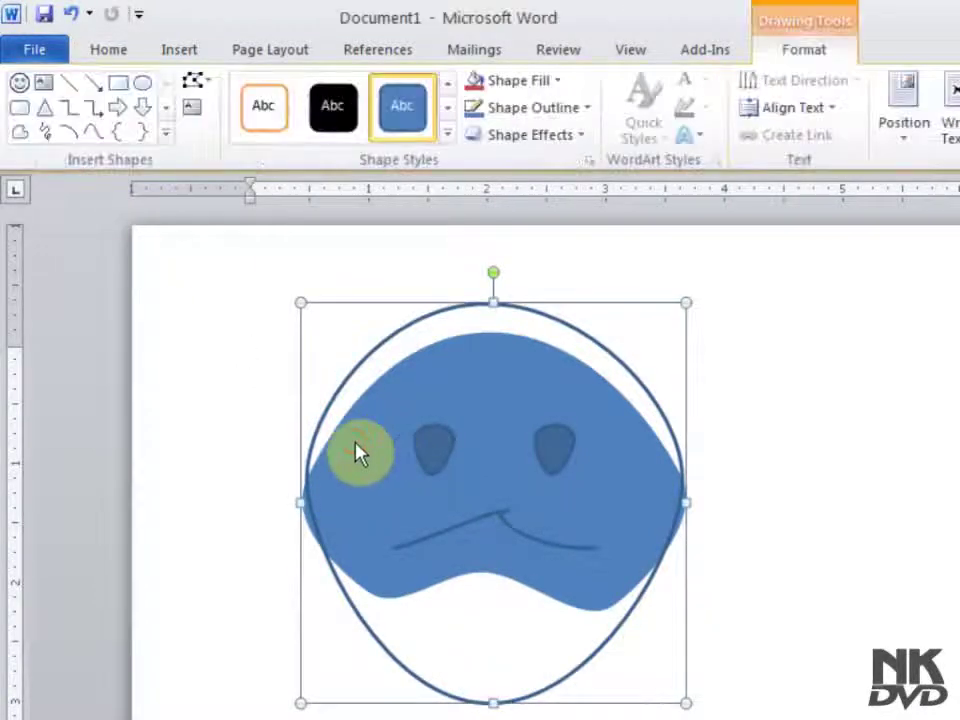
key("Delete")
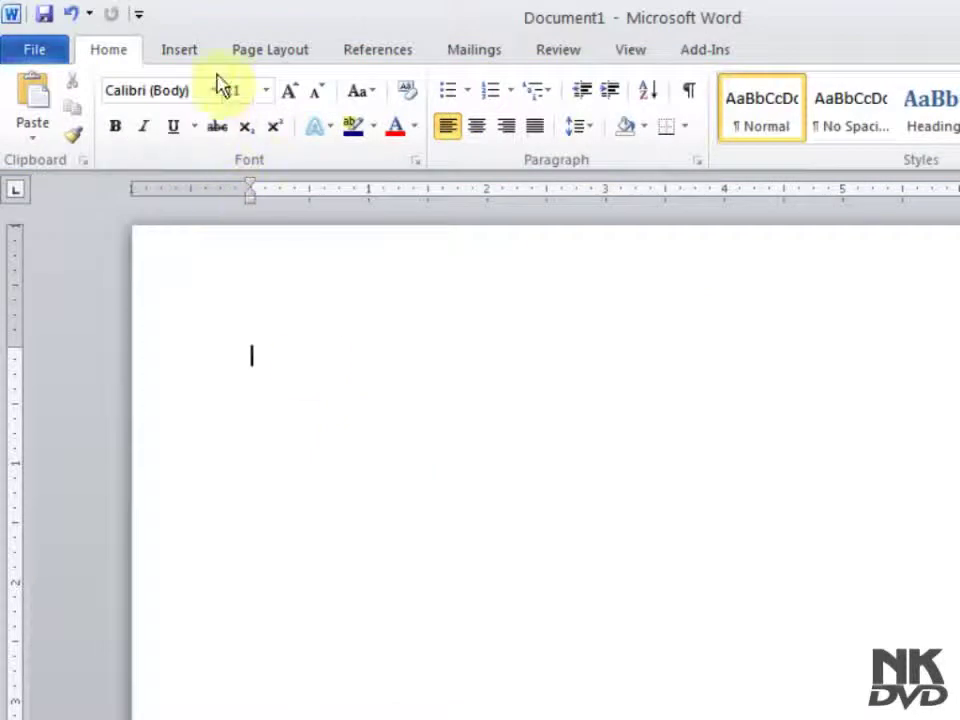
left_click(186, 52)
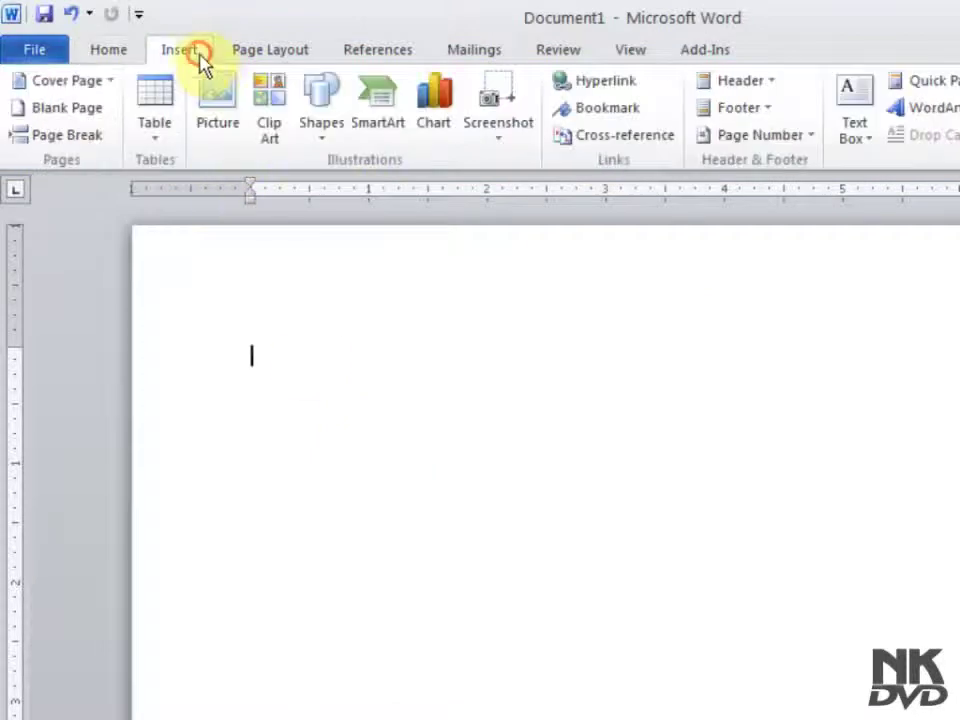
left_click(328, 140)
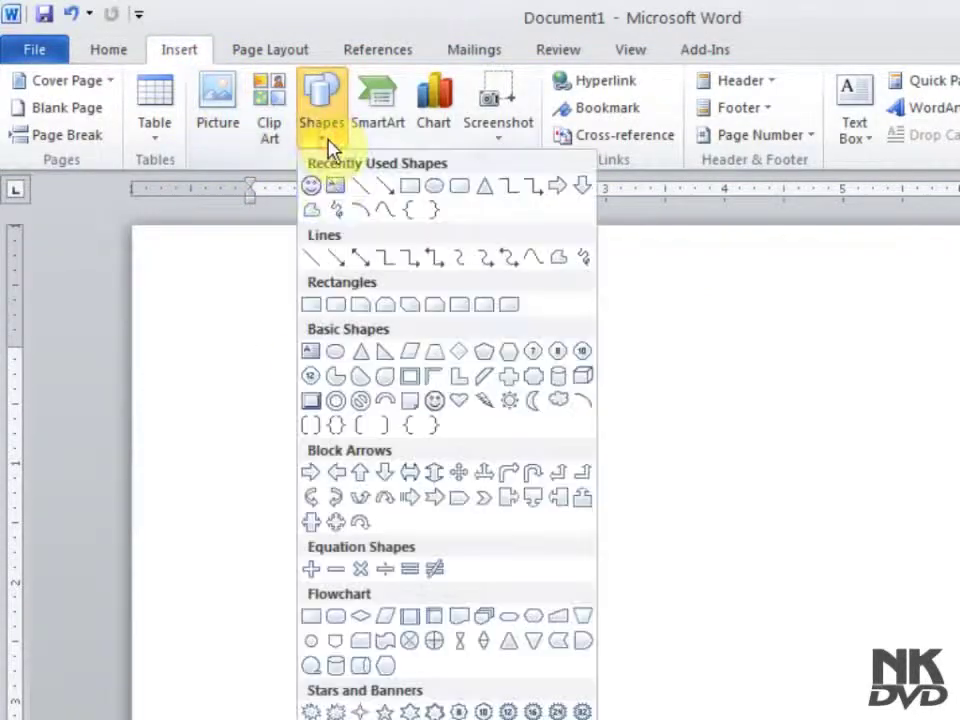
left_click(411, 188)
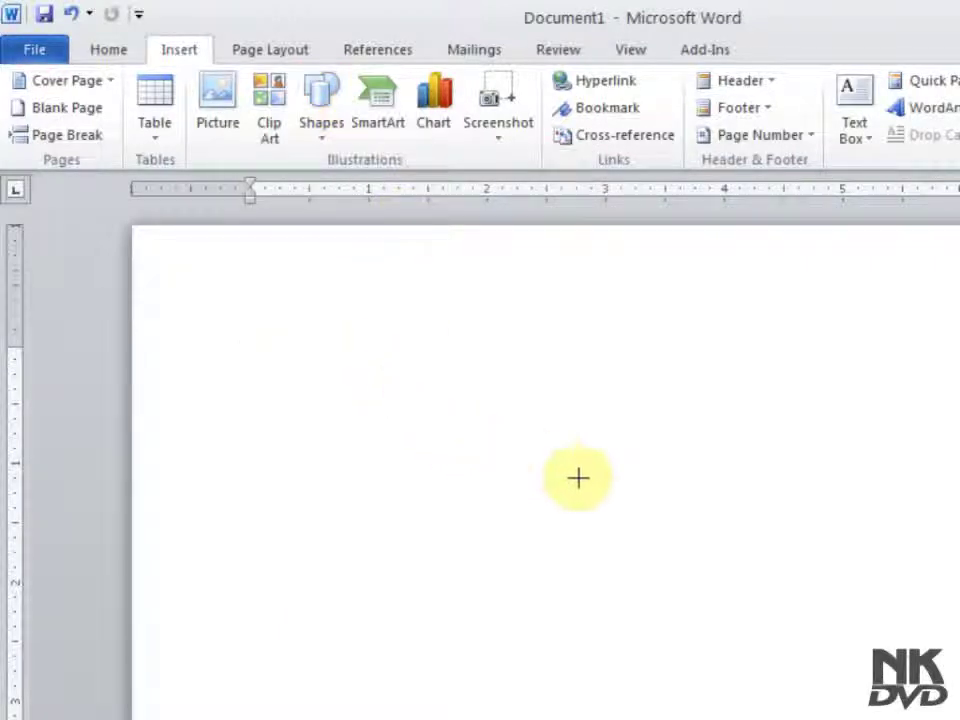
left_click_drag(402, 392, 749, 557)
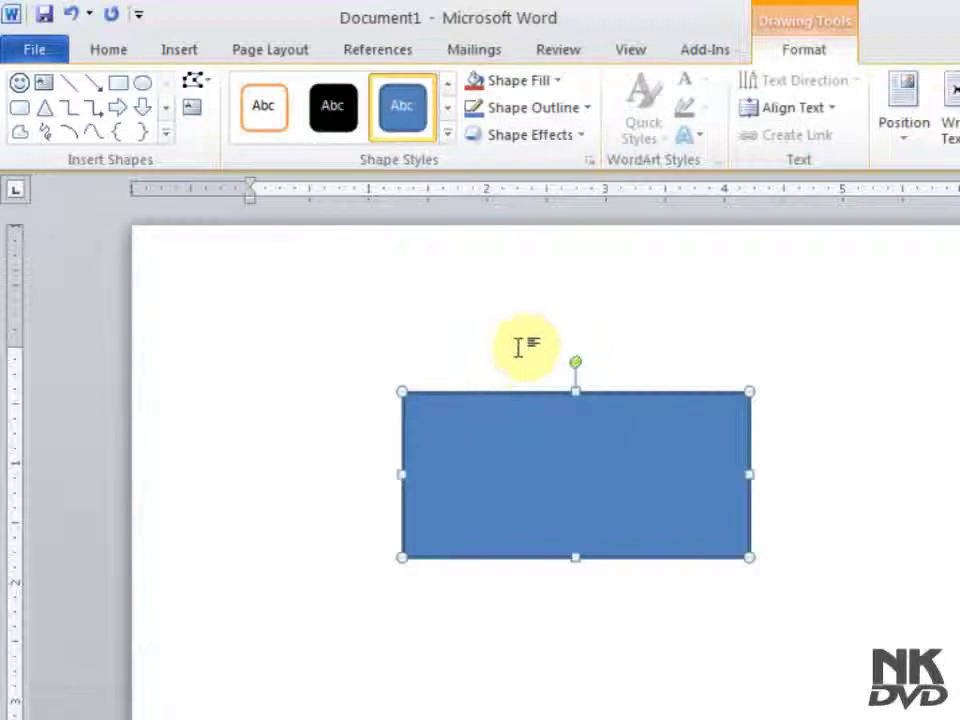
With Edit Points, pull the rectangle's bottom-edge middle upward into a curved notch
left_click(196, 82)
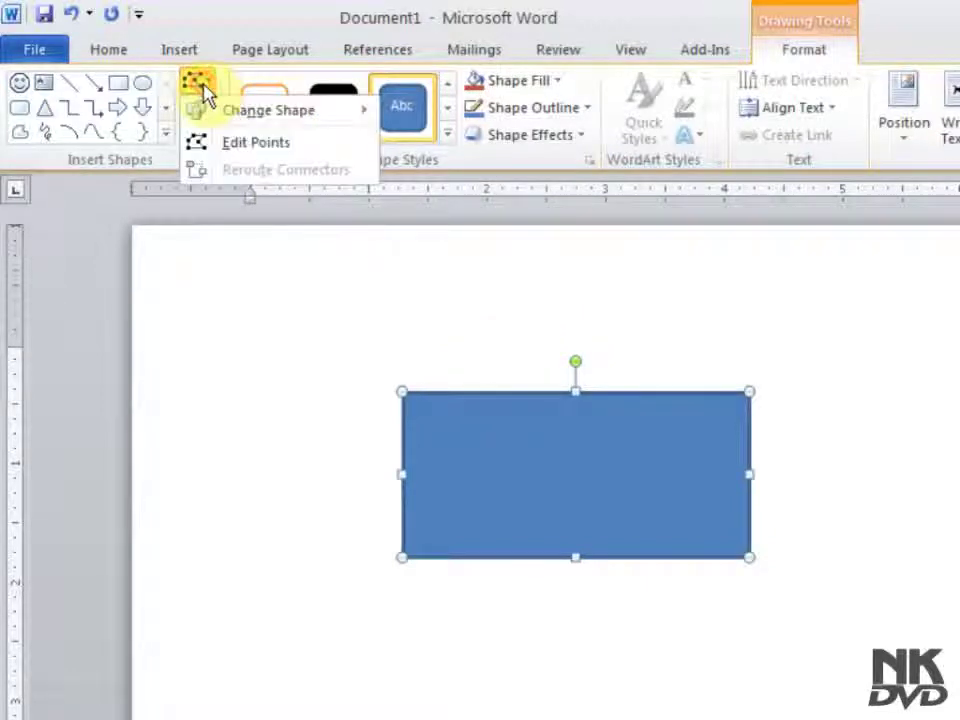
left_click(256, 146)
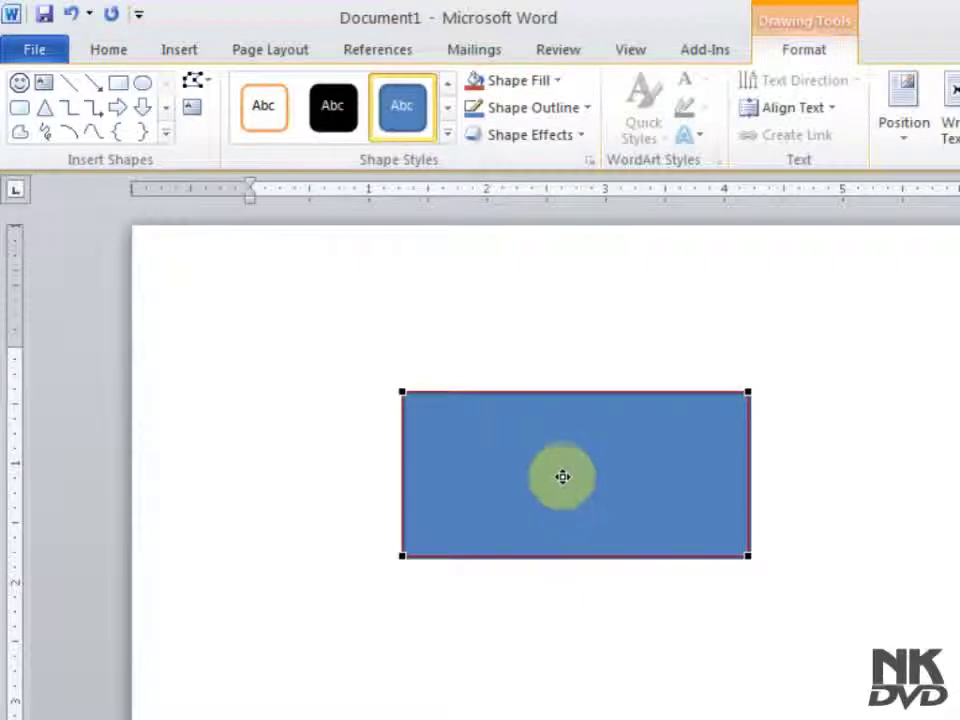
left_click_drag(555, 461, 551, 460)
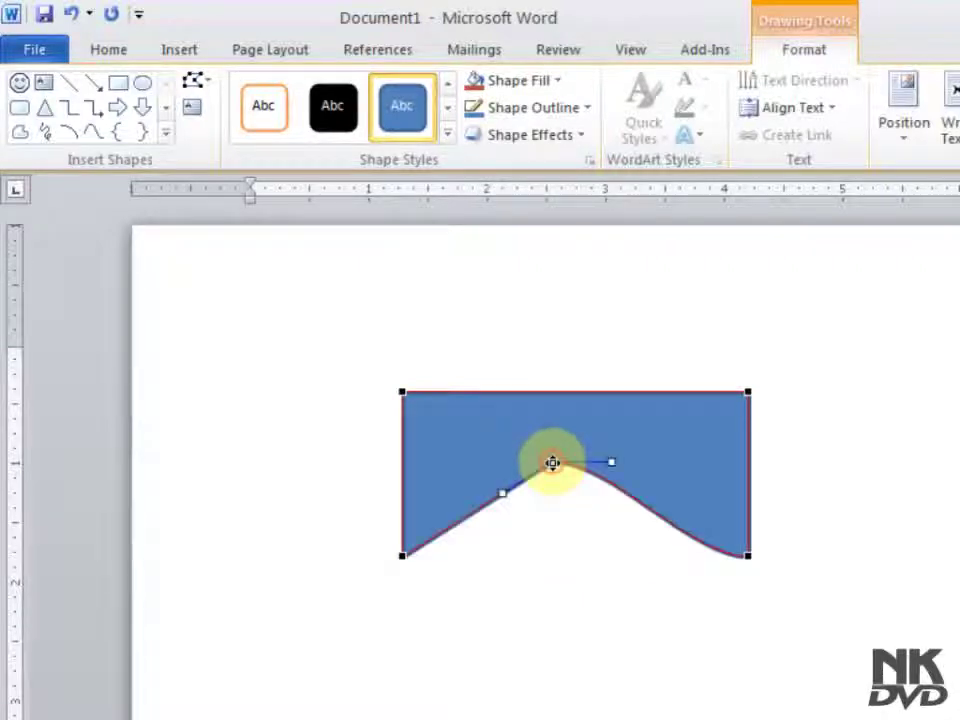
left_click(585, 578)
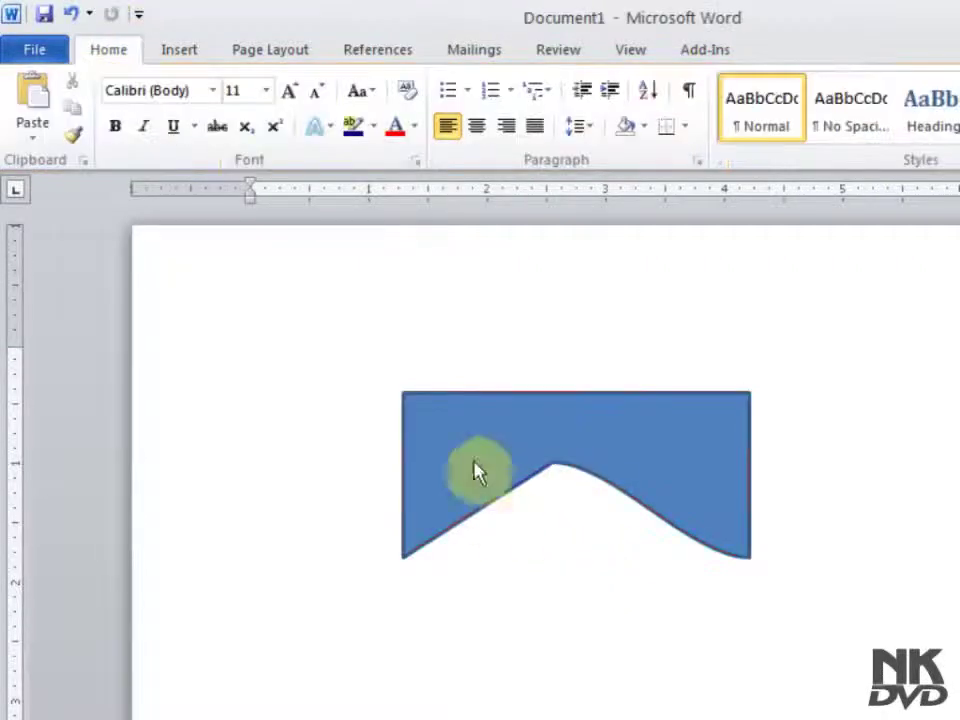
left_click(490, 428)
Use Edit Points to pull the blue shape's four corners inward, curving one side
double_click(490, 428)
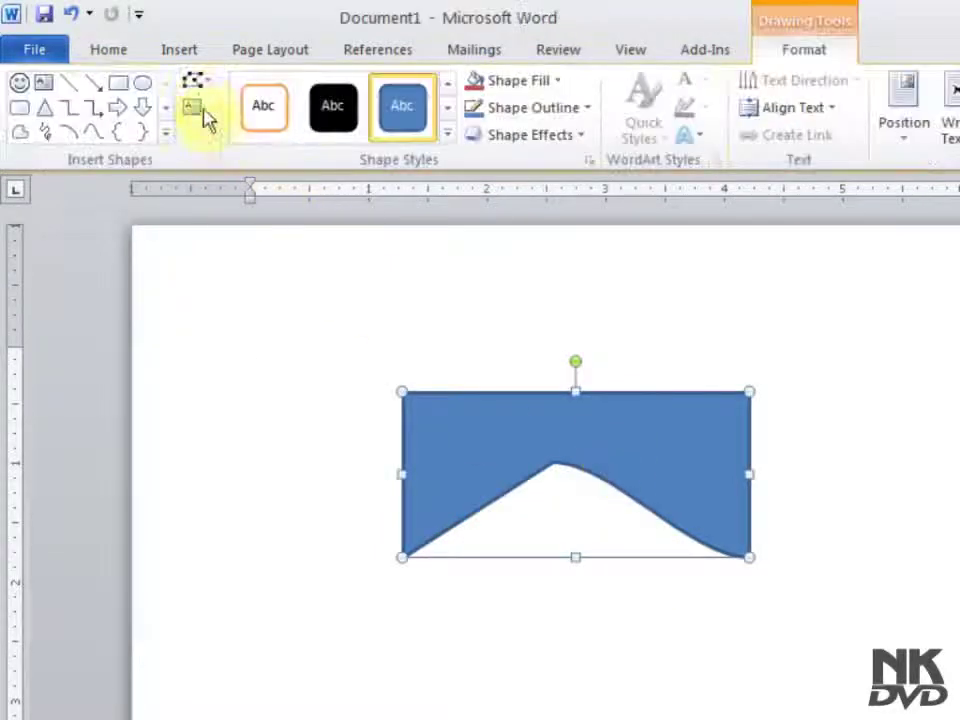
left_click(198, 94)
left_click(221, 142)
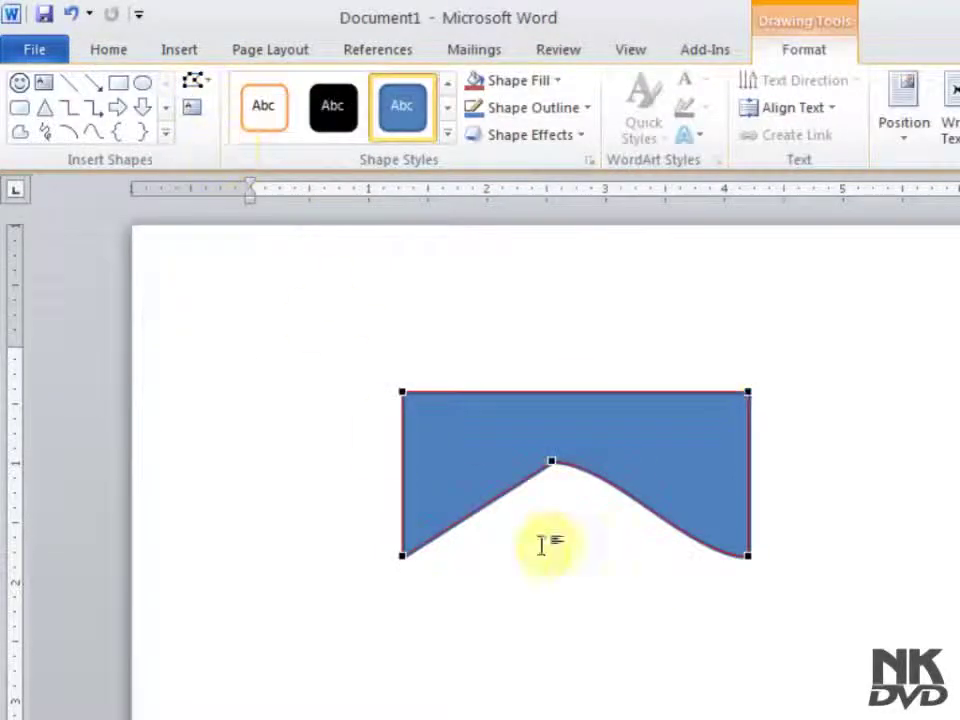
left_click_drag(749, 390, 649, 433)
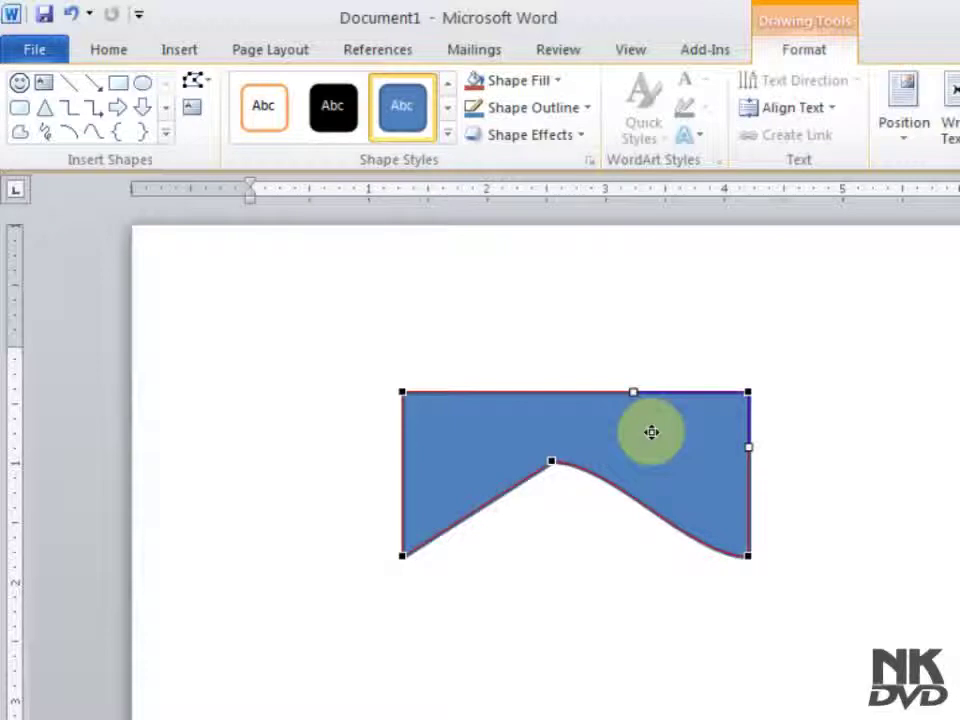
left_click_drag(401, 391, 477, 436)
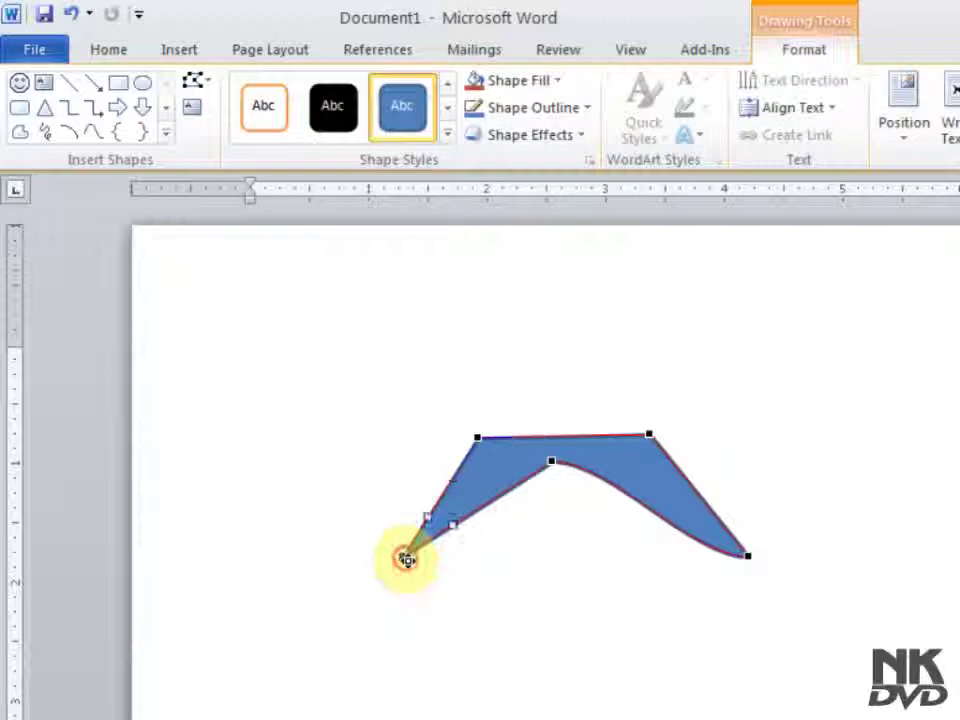
left_click_drag(404, 556, 447, 583)
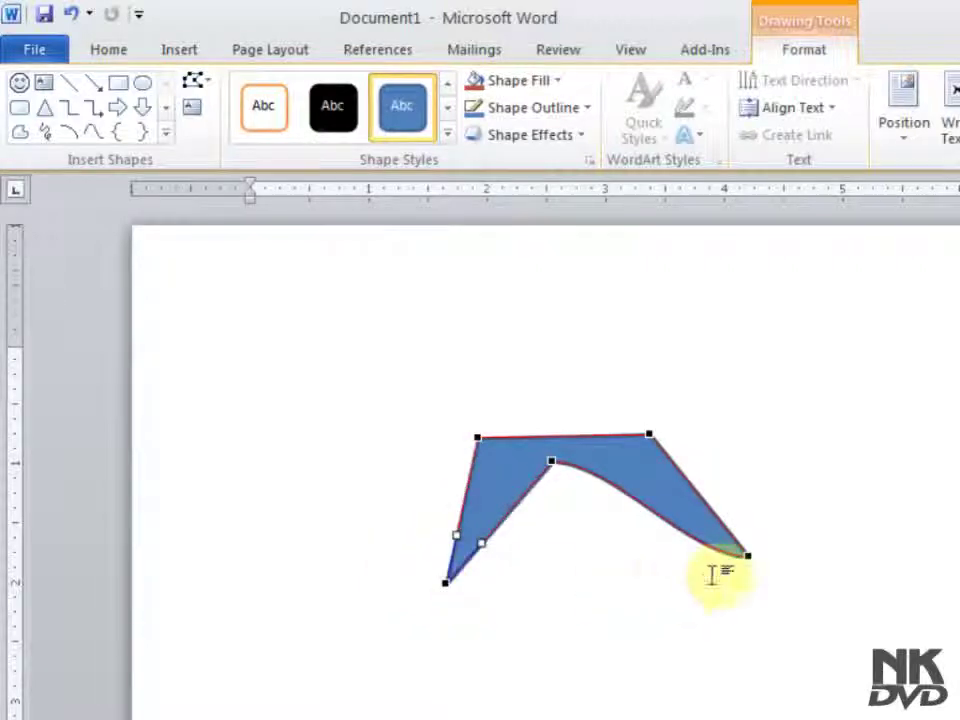
left_click_drag(667, 579, 662, 598)
left_click(621, 445)
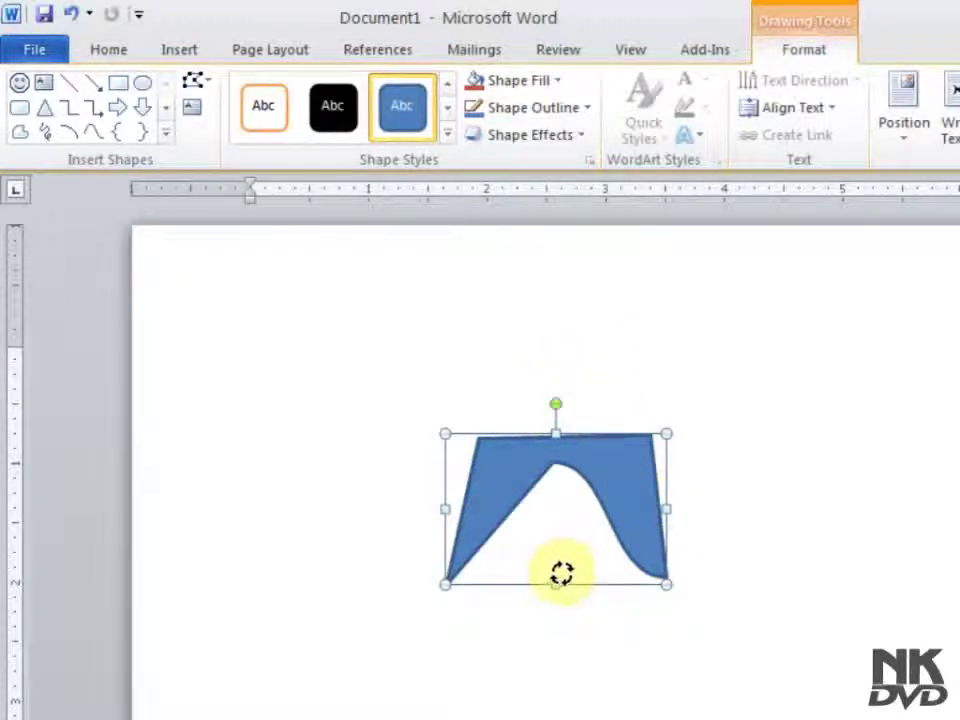
Rotate the curved shape 180° so its notch opens upward, then reselect it
left_click_drag(558, 575, 556, 573)
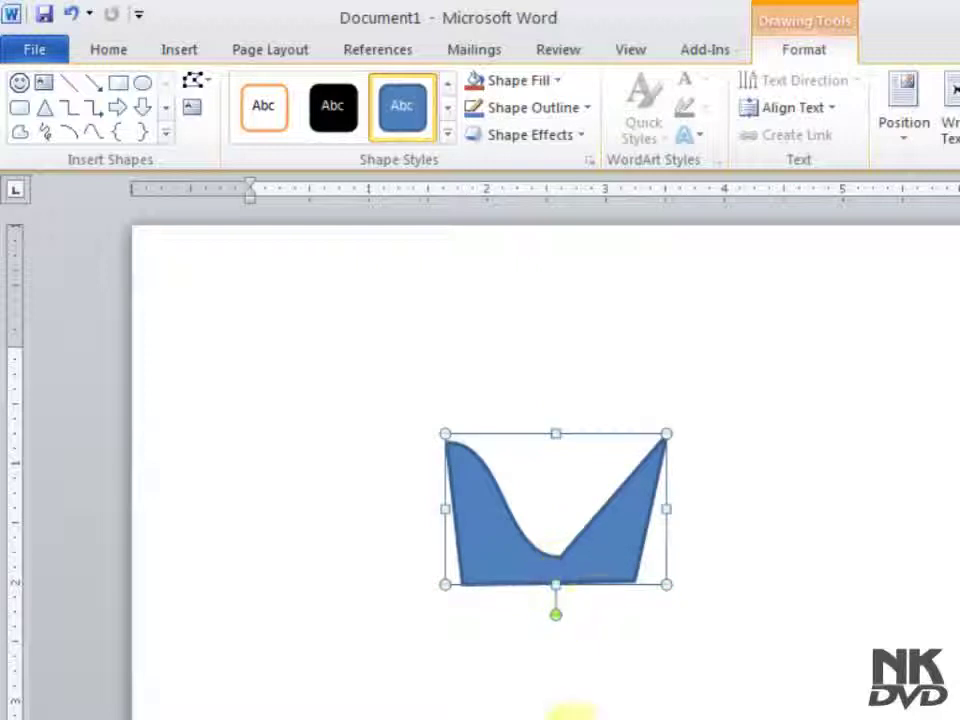
left_click(605, 708)
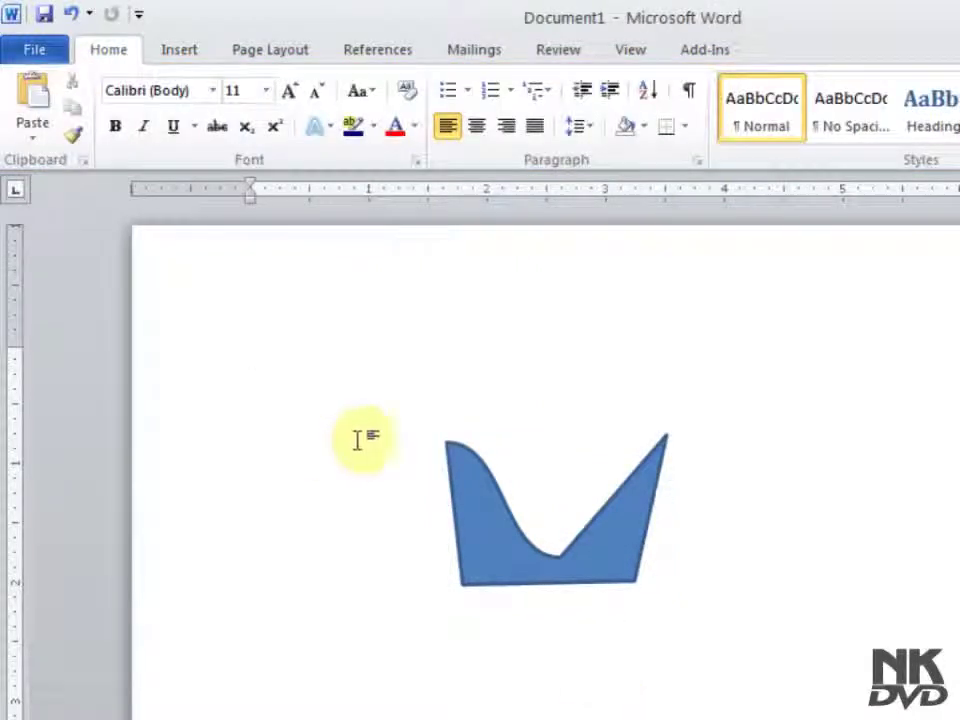
left_click(461, 562)
double_click(461, 562)
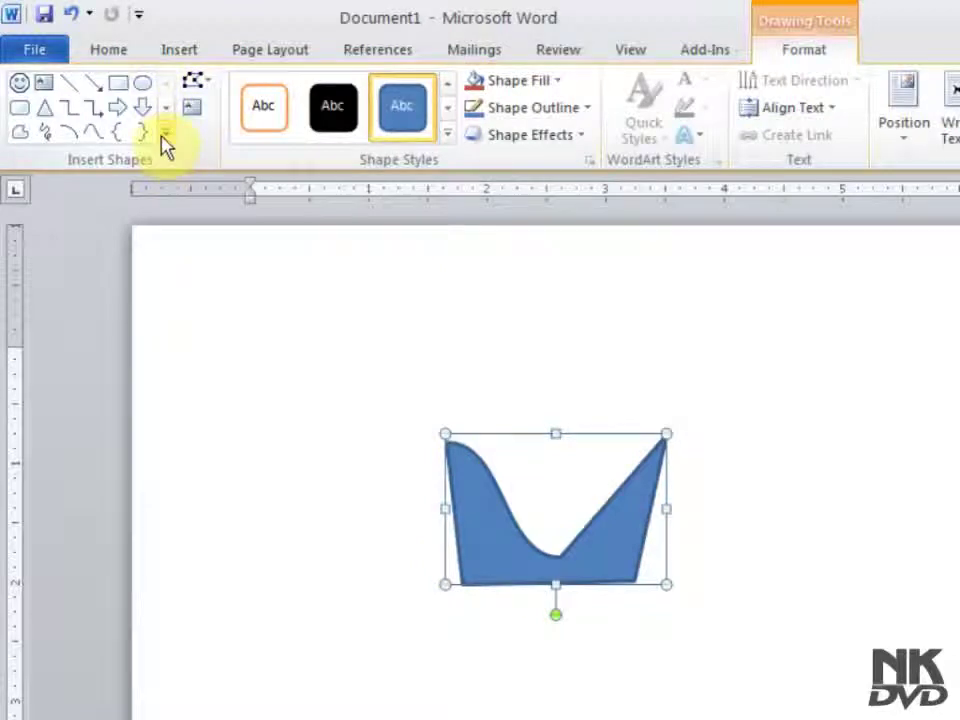
Draw a Down Arrow below the existing shape and stretch it taller upward
left_click(152, 114)
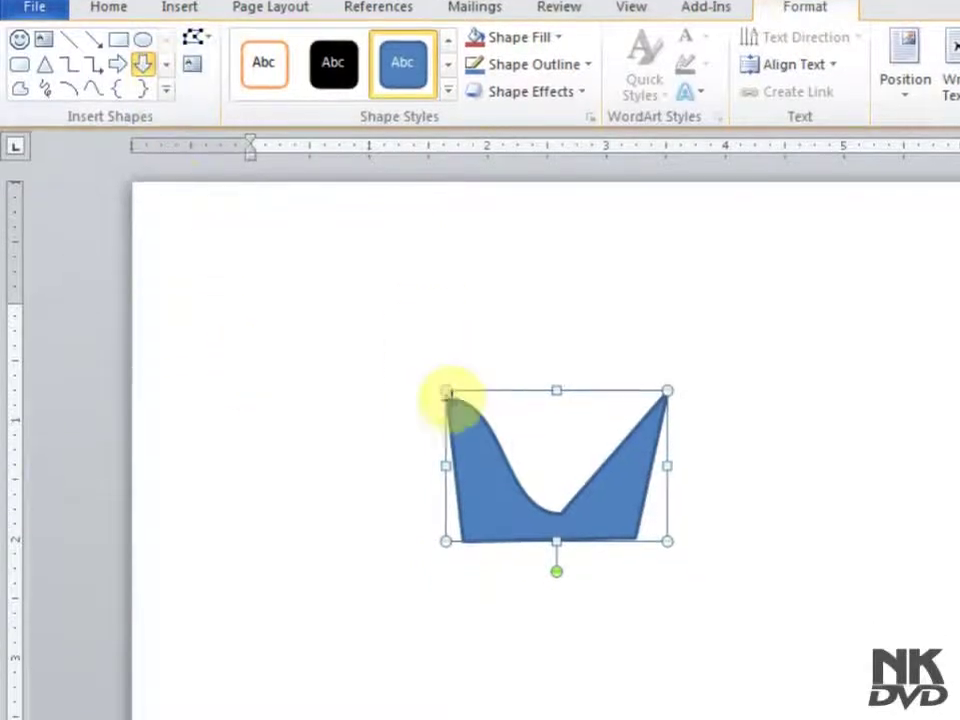
left_click_drag(429, 561, 789, 697)
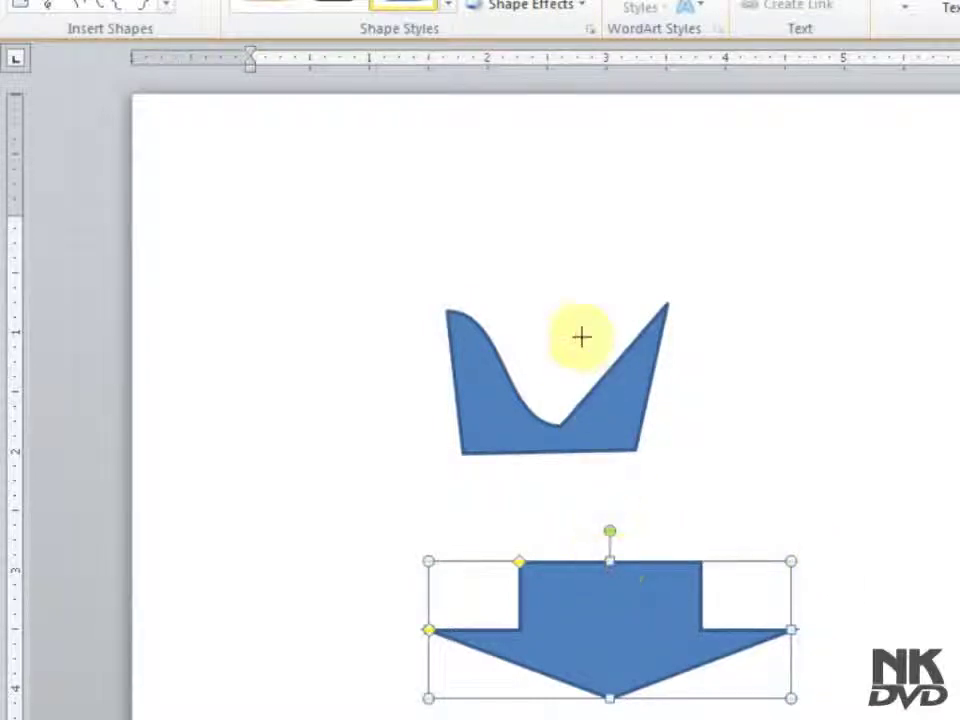
left_click_drag(612, 565, 581, 336)
Delete the old notched freeform shape, leaving the down arrow selected
left_click(479, 408)
key("Delete")
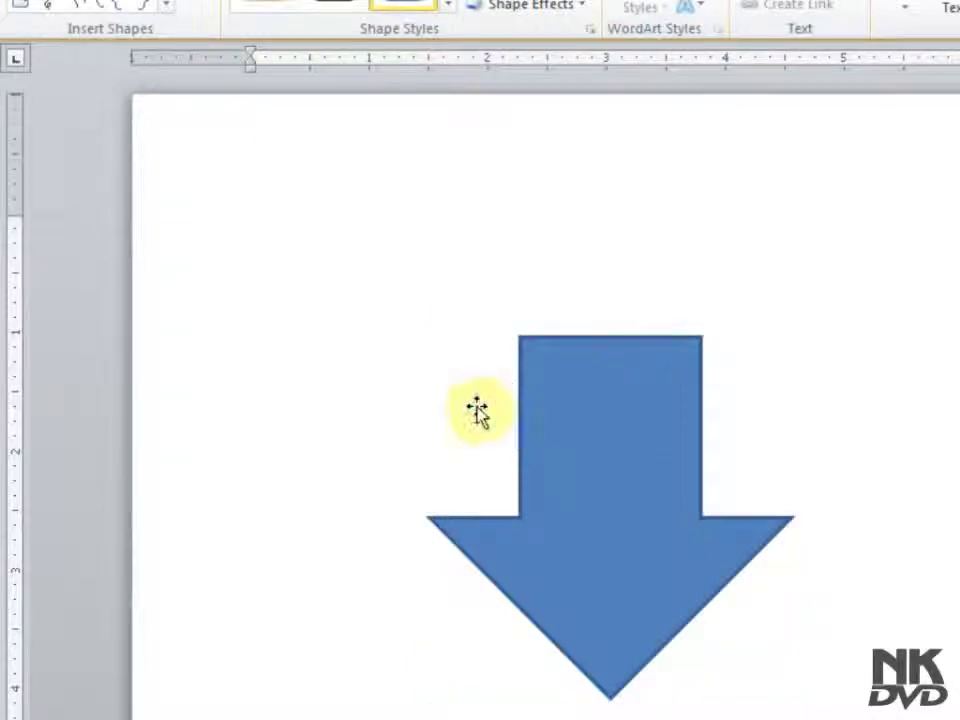
left_click(613, 461)
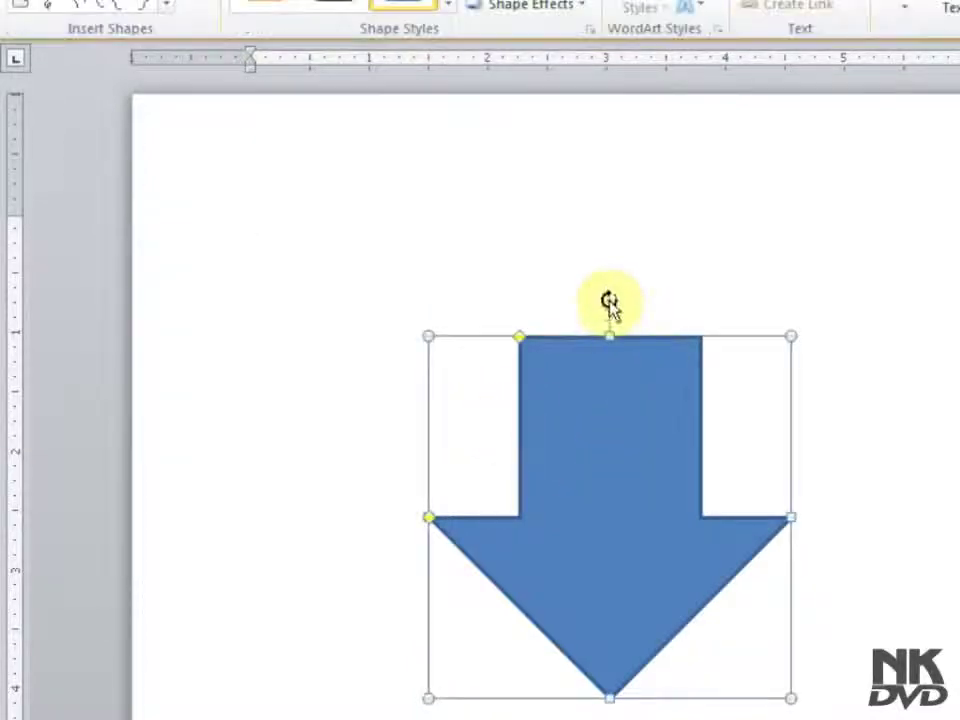
Rotate the arrow 90° to point right, narrow its arrowhead and thicken the shaft slightly
left_click(620, 358)
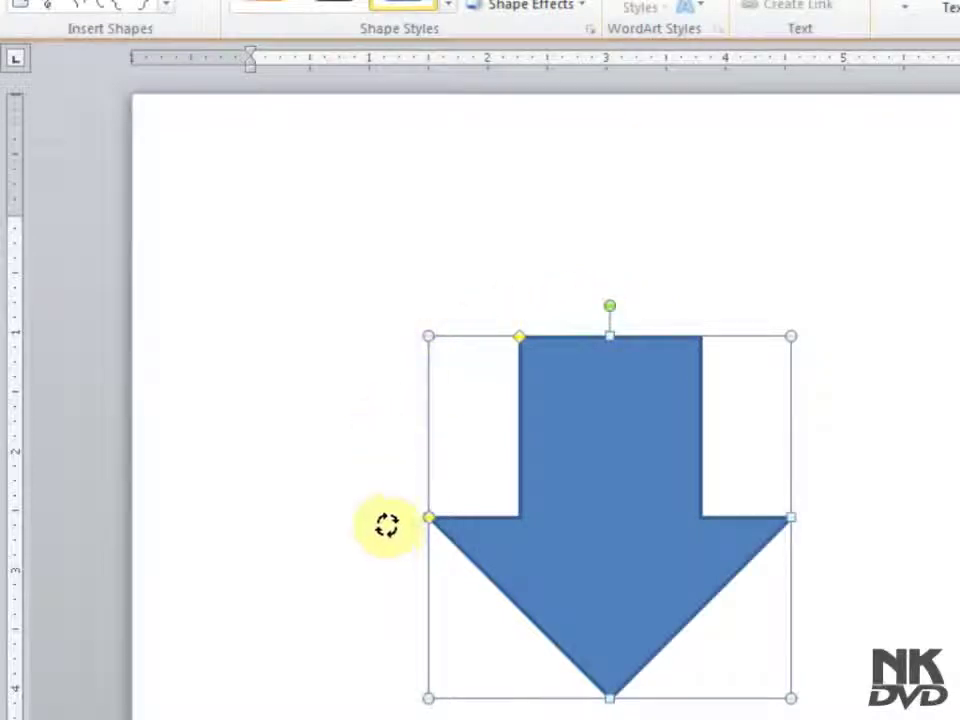
left_click_drag(387, 525, 390, 523)
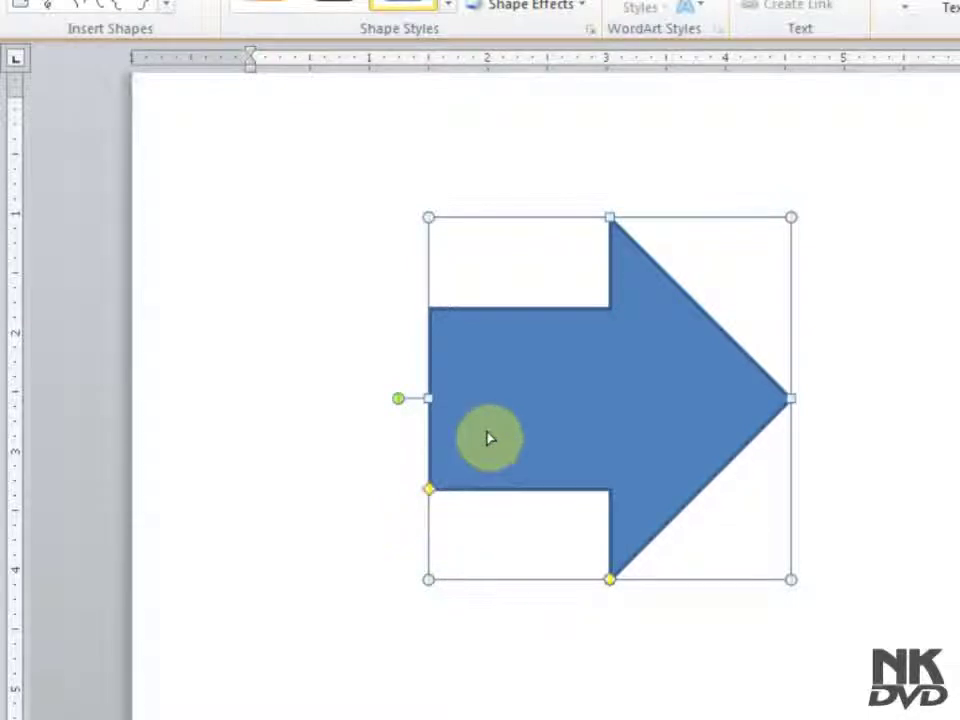
left_click_drag(490, 434, 489, 436)
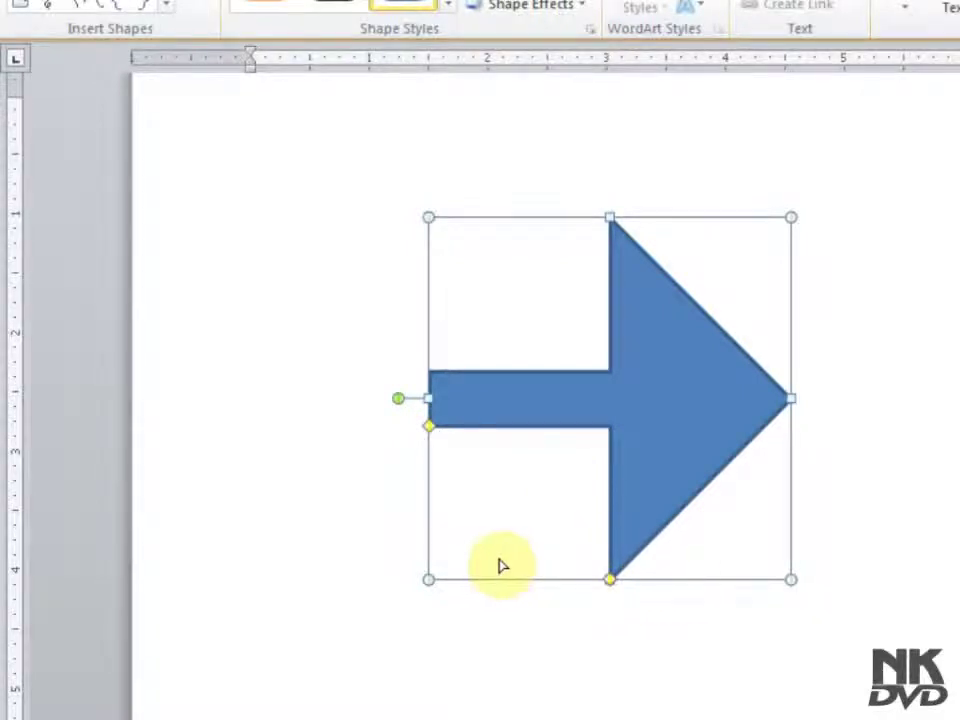
left_click_drag(612, 577, 488, 568)
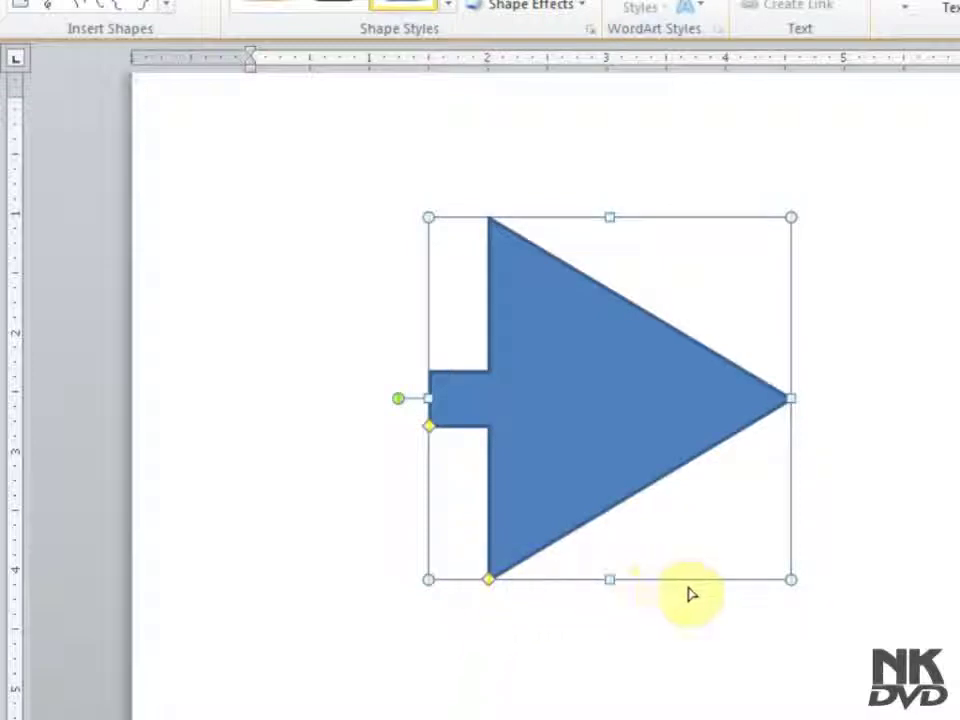
left_click_drag(690, 594, 711, 581)
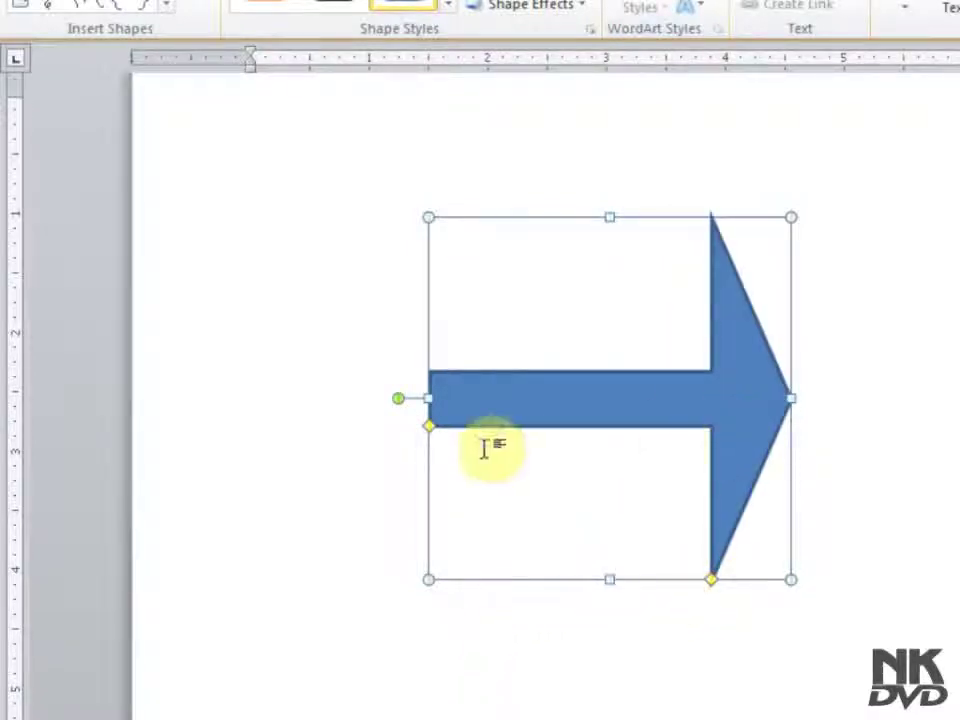
left_click(429, 428)
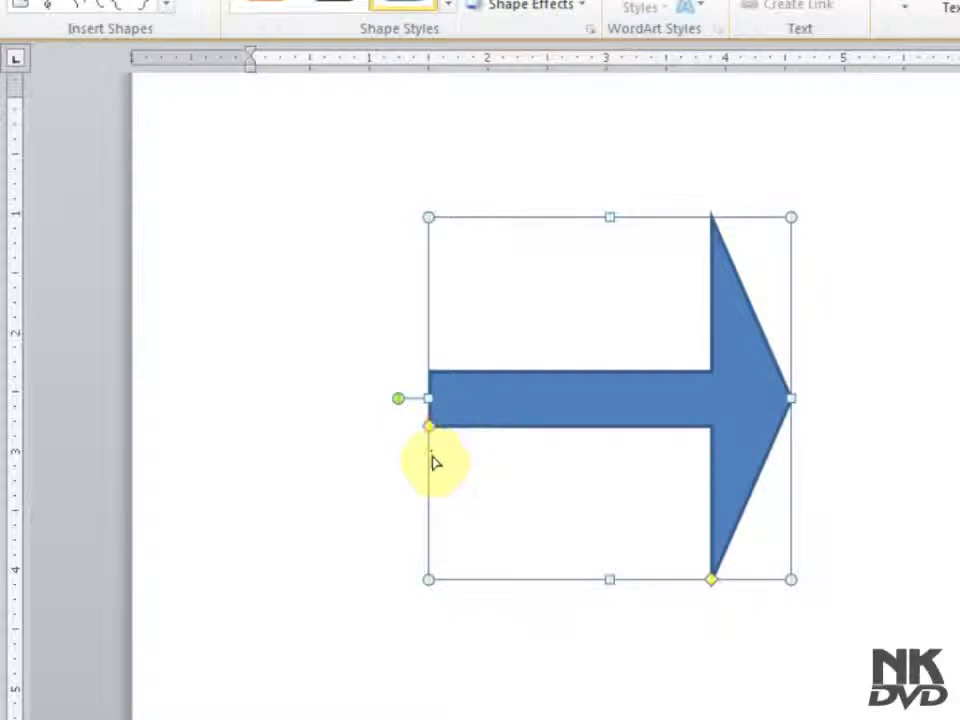
mouse_move(429, 426)
left_mouse_down()
mouse_move(429, 481)
mouse_move(429, 439)
left_mouse_up()
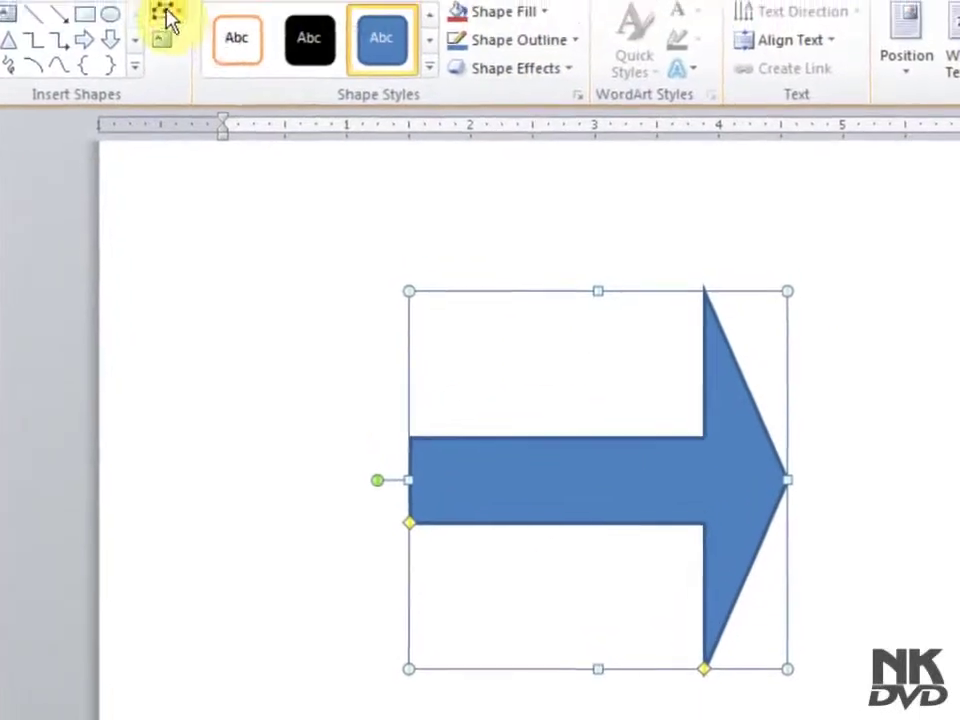
In Edit Points, pull the arrow tip further right and move the inner lower corner down-left
left_click(162, 20)
left_click(226, 88)
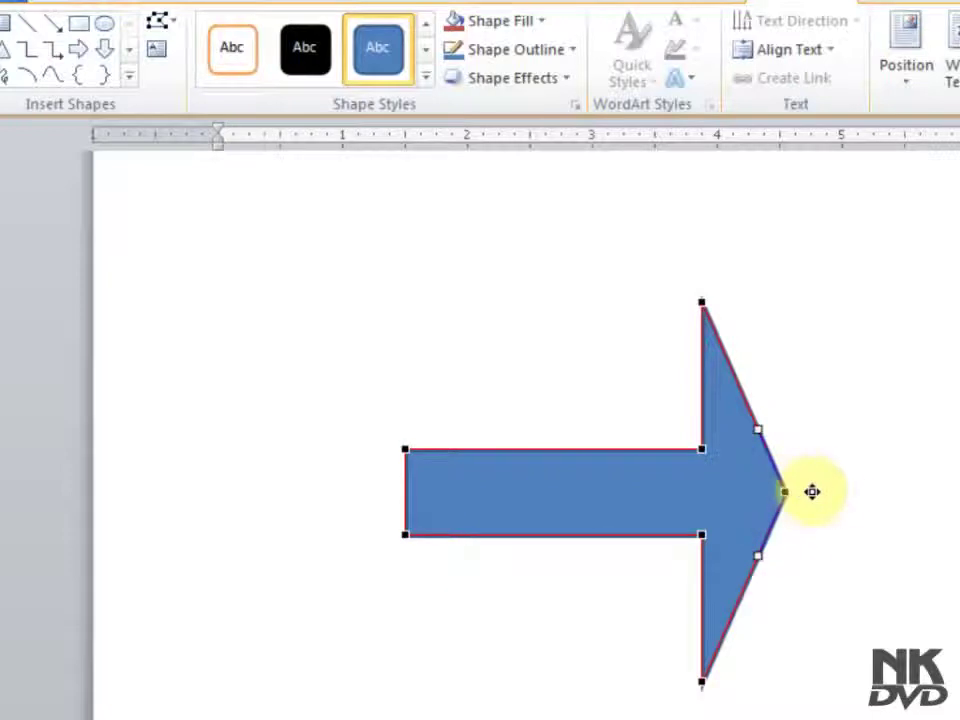
left_click_drag(784, 491, 909, 494)
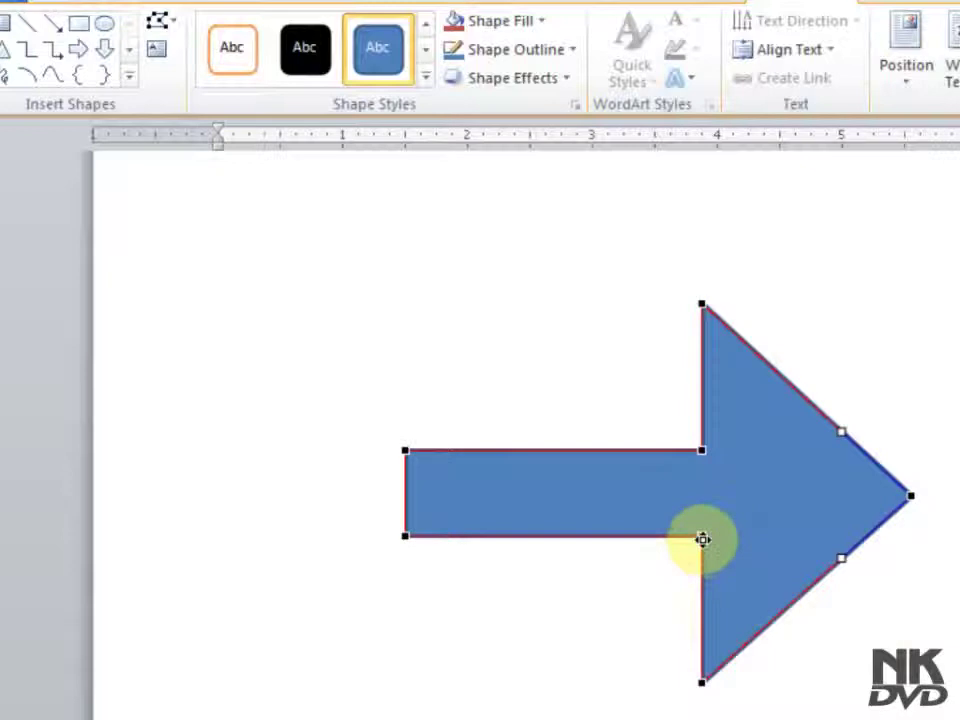
left_click(703, 537)
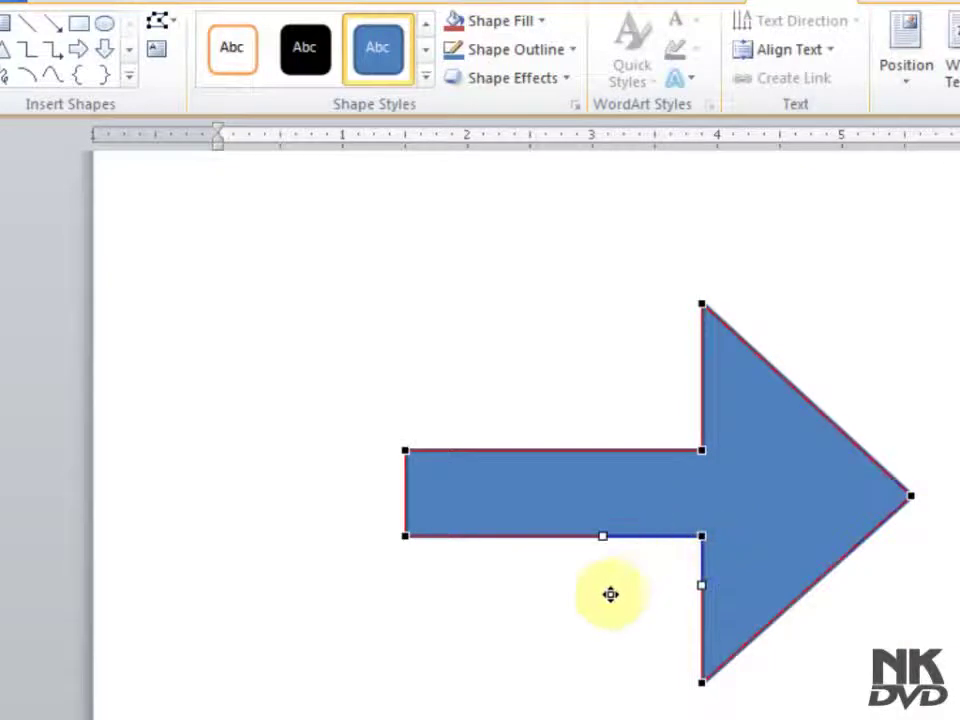
left_click_drag(702, 536, 565, 621)
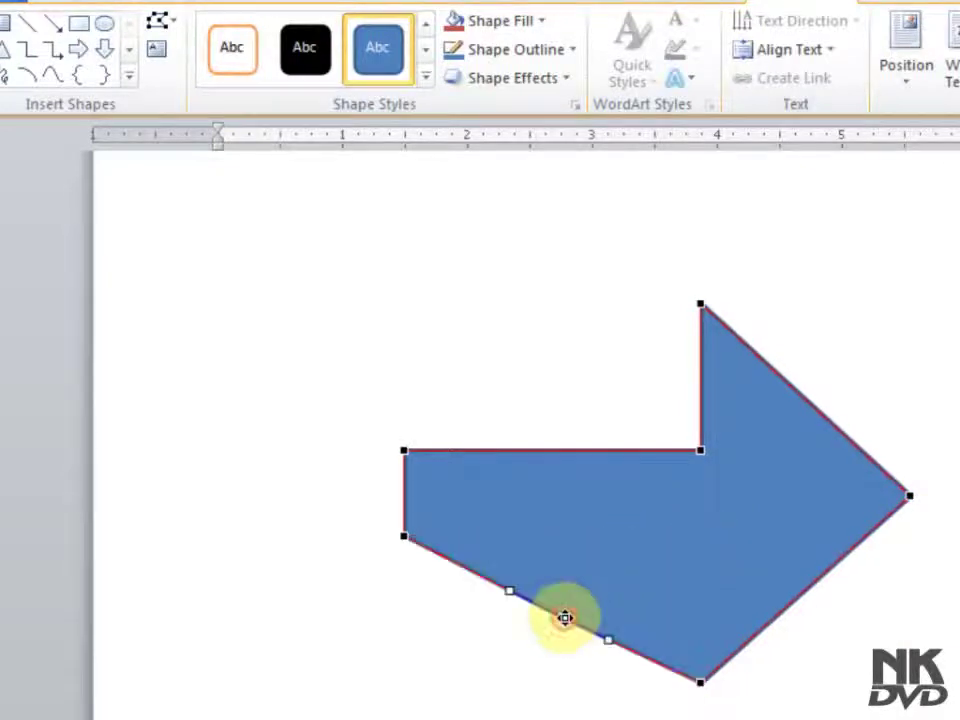
Move the inner upper corner up-left, the lower-left corner down, and the top-left corner up
left_click(700, 450)
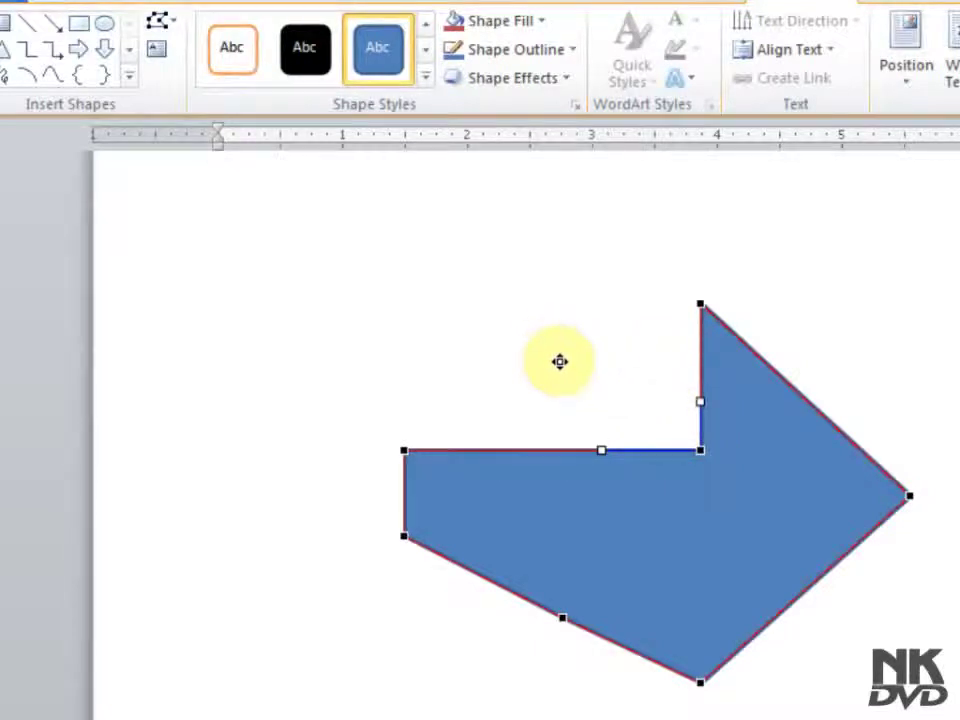
left_click_drag(560, 368, 557, 367)
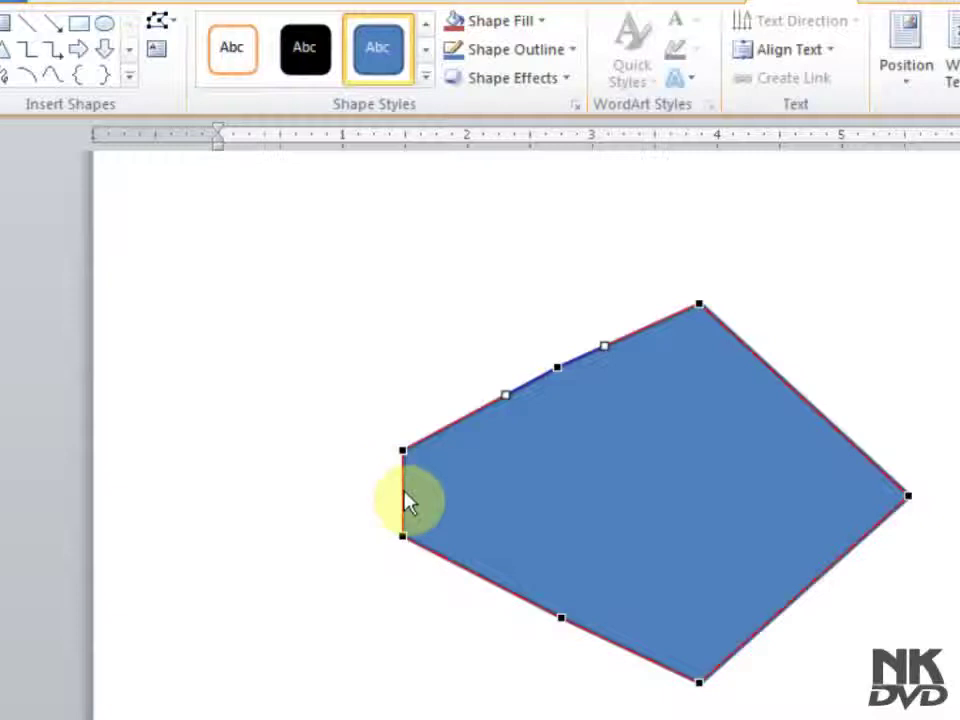
left_click(405, 539)
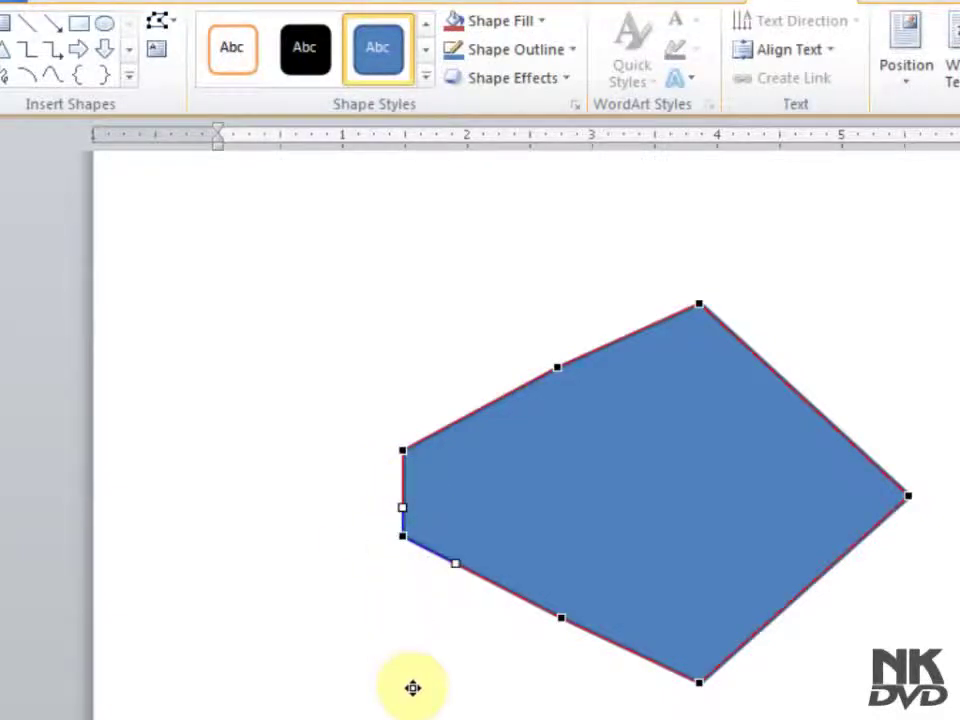
left_click_drag(413, 688, 403, 684)
left_click(402, 450)
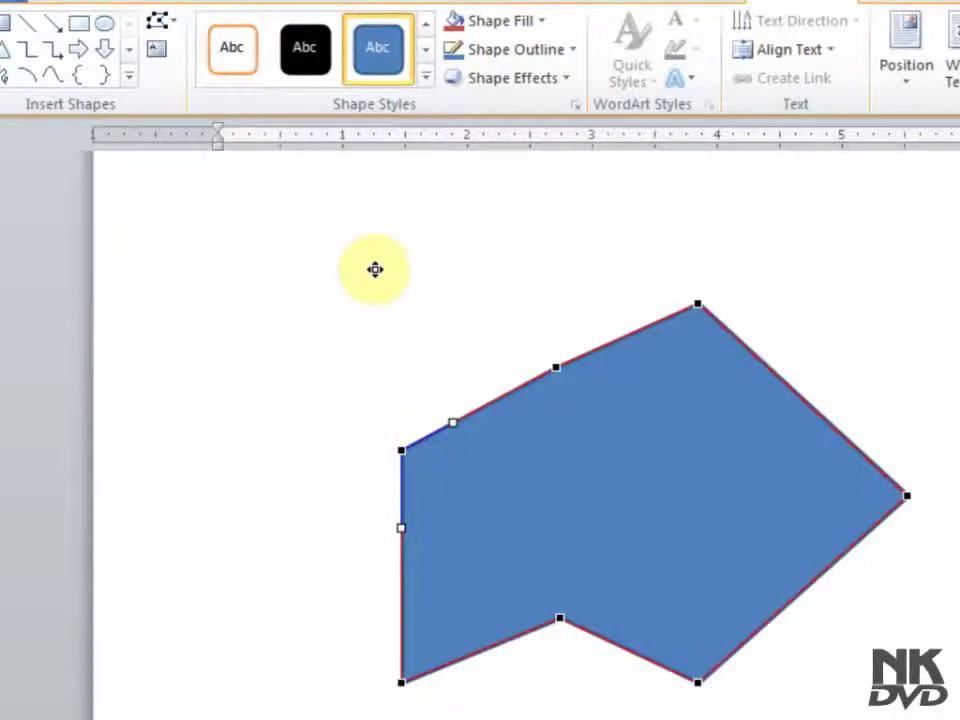
left_click_drag(375, 269, 374, 268)
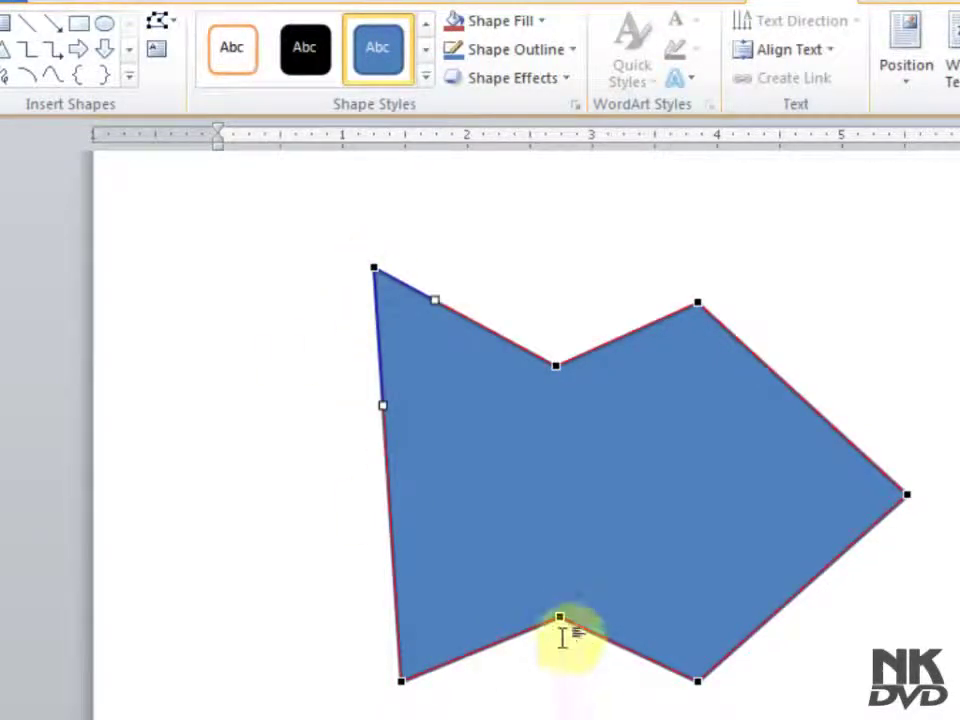
Flatten the top and bottom notches, notch the right side, pinch the left edge, and arch the bottom
left_click_drag(561, 621, 555, 680)
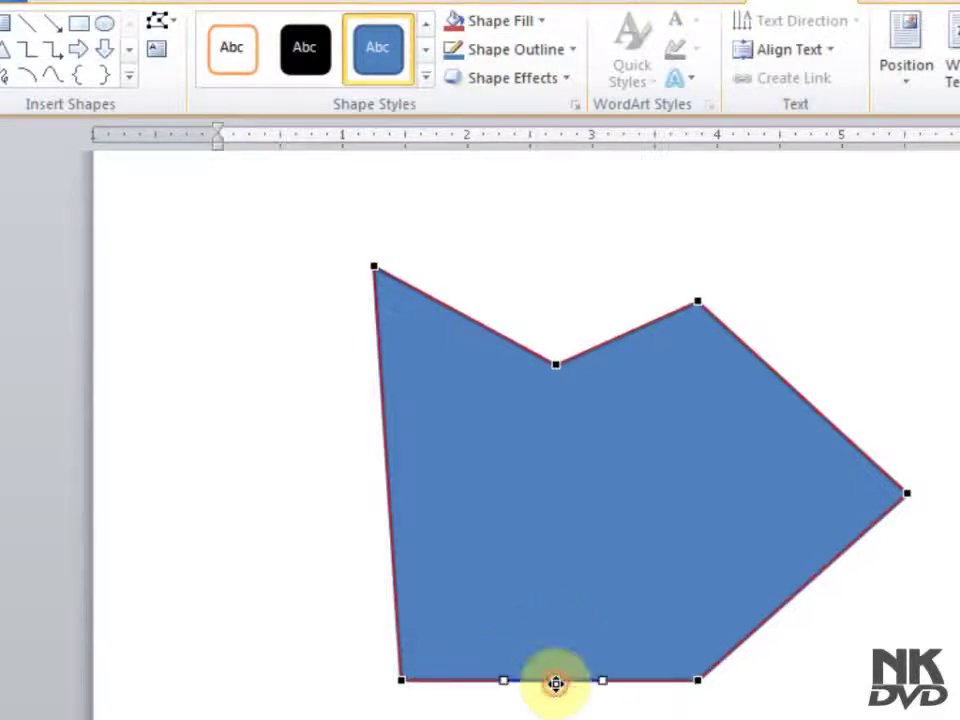
left_click_drag(558, 362, 542, 265)
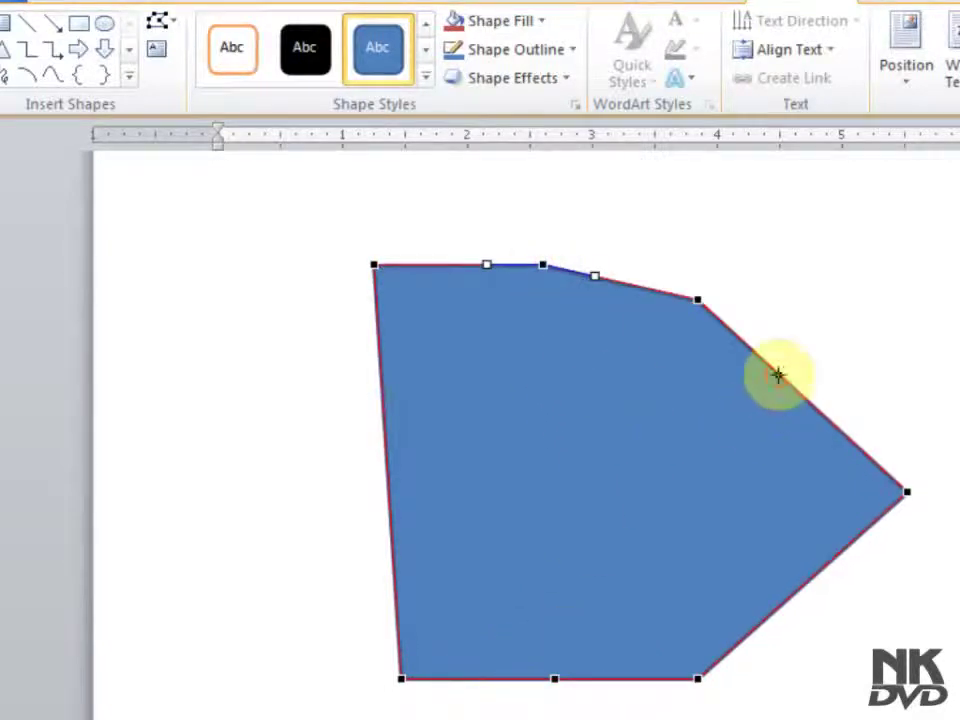
left_click_drag(778, 375, 598, 495)
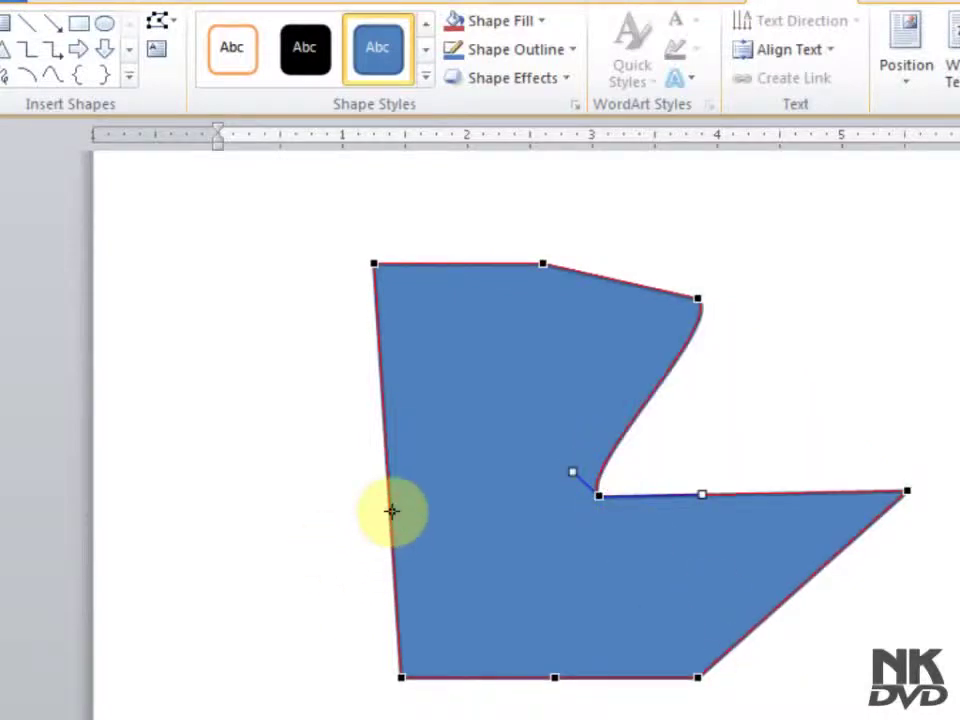
left_click_drag(391, 511, 559, 432)
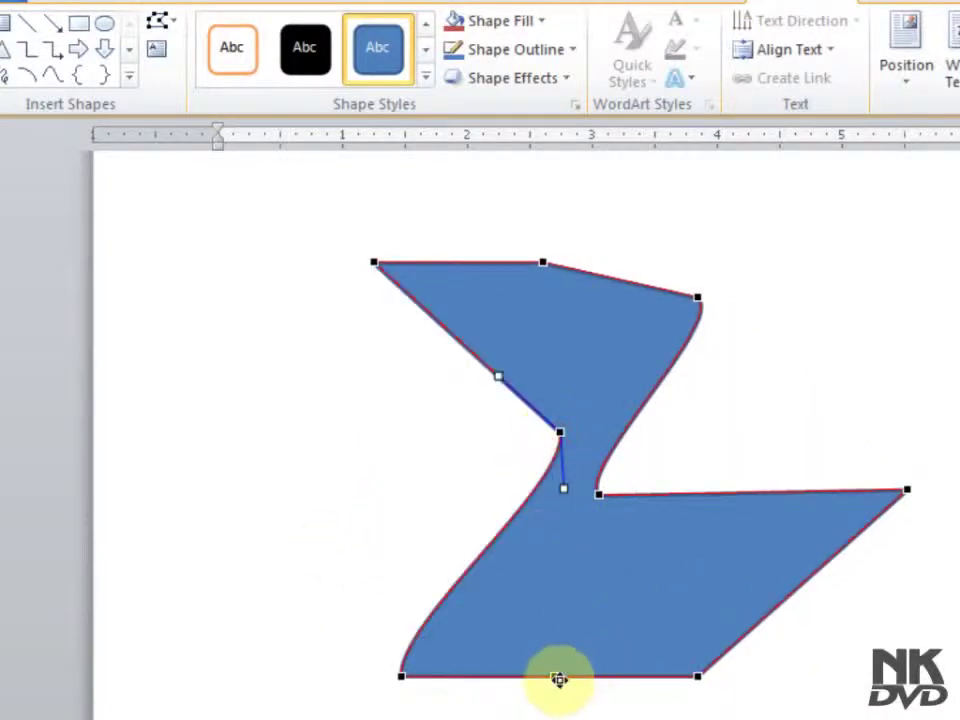
left_click_drag(557, 676, 563, 559)
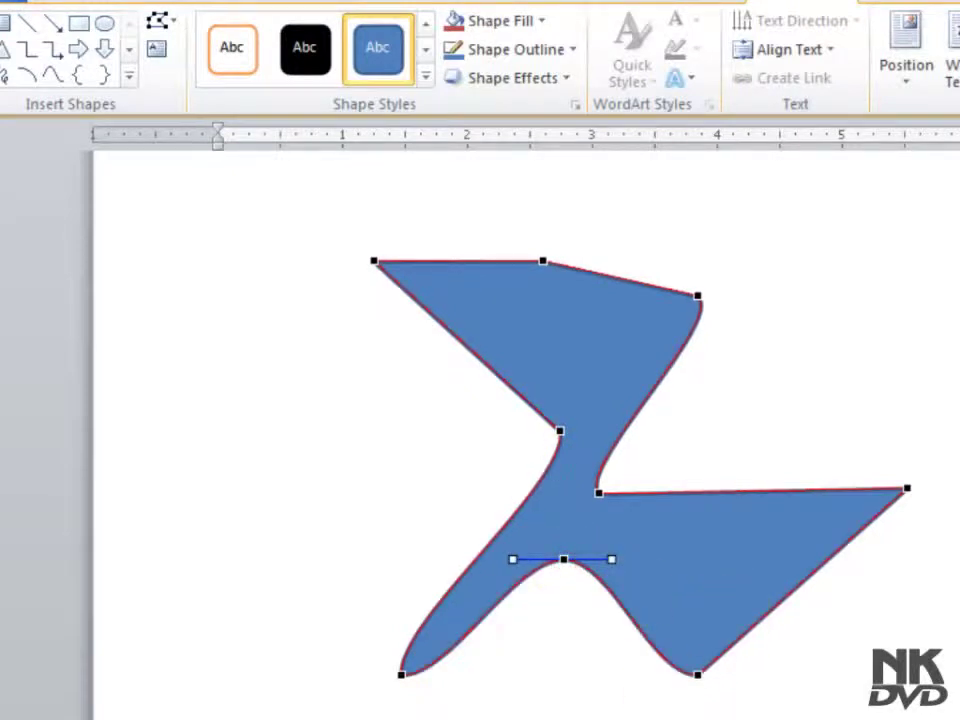
left_click(172, 22)
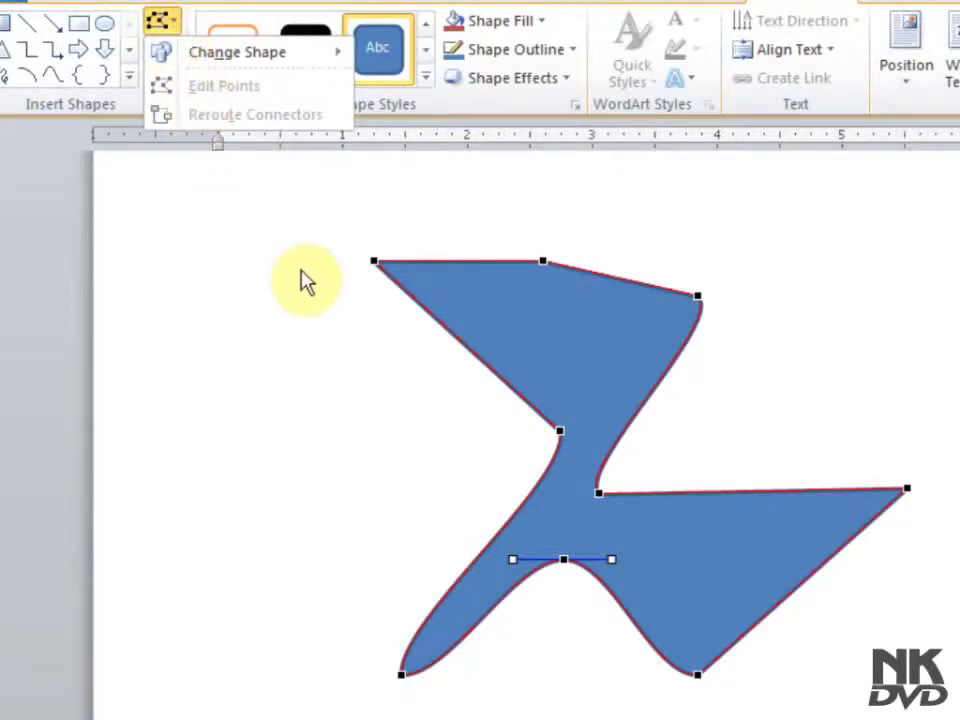
Exit Edit Points on the blank page and reselect the finished zig-zag blue shape
left_click(441, 381)
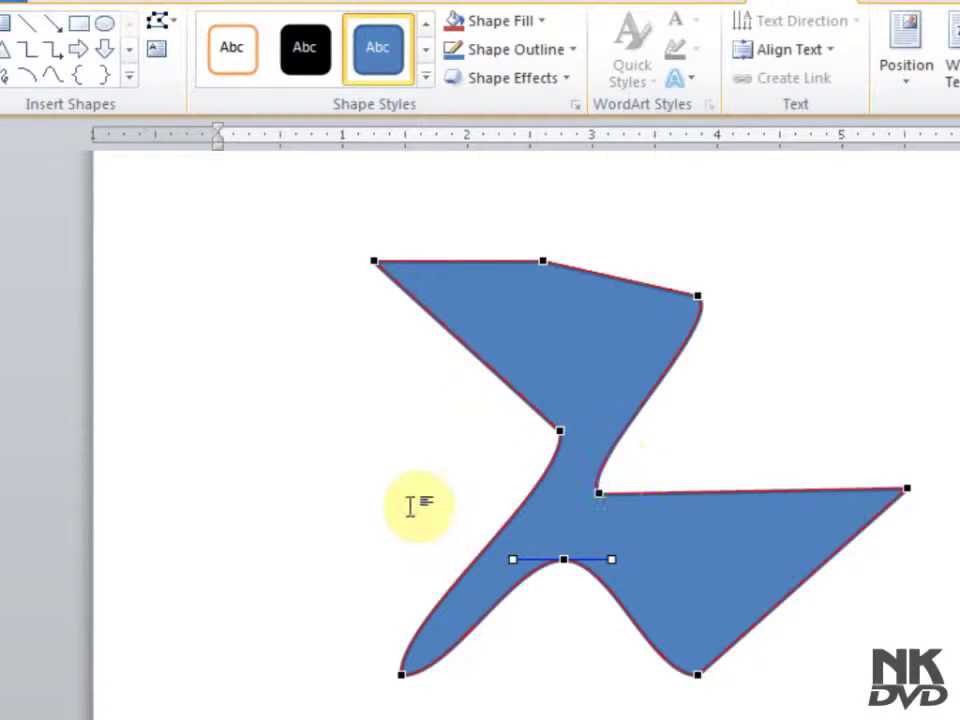
left_click(409, 505)
left_click(575, 392)
left_click(575, 392)
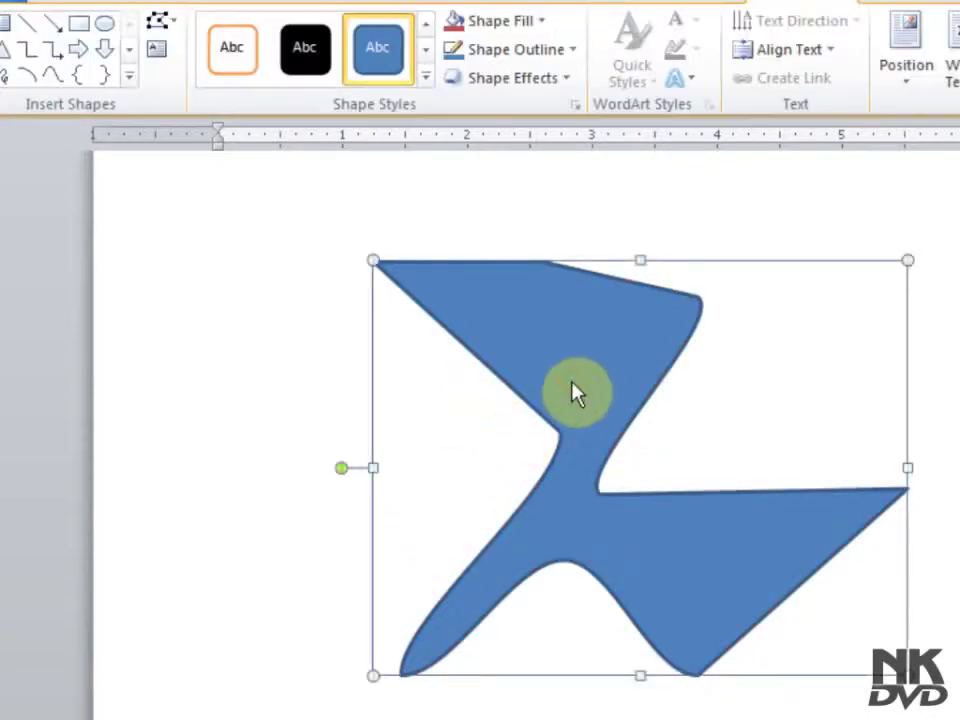